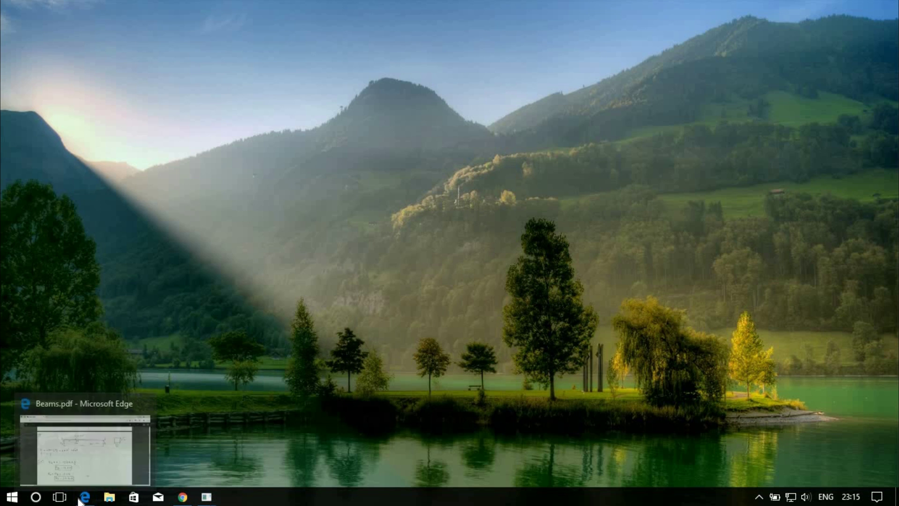
# Bring up Beams.pdf in Edge, showing problem 3 with reactions RB = 16 kN and RA = 32 kN
pyautogui.click(84, 499)
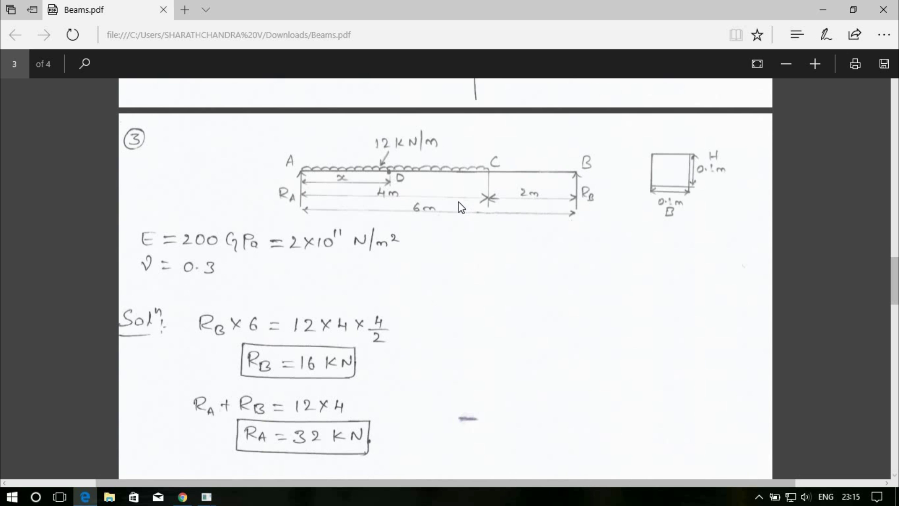
# Review the reactions, shear force and bending moment working on page 3, then minimize Edge
pyautogui.scroll(-1, 190, 189)
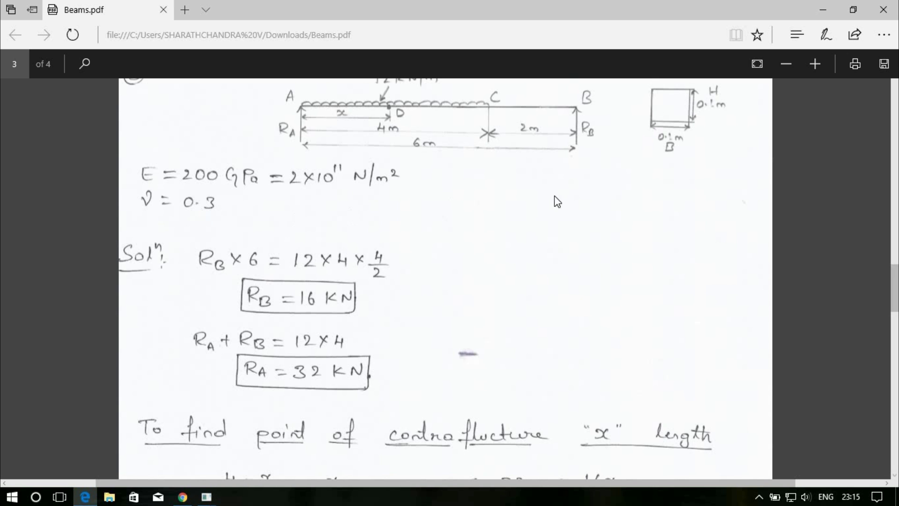
pyautogui.scroll(1, 604, 197)
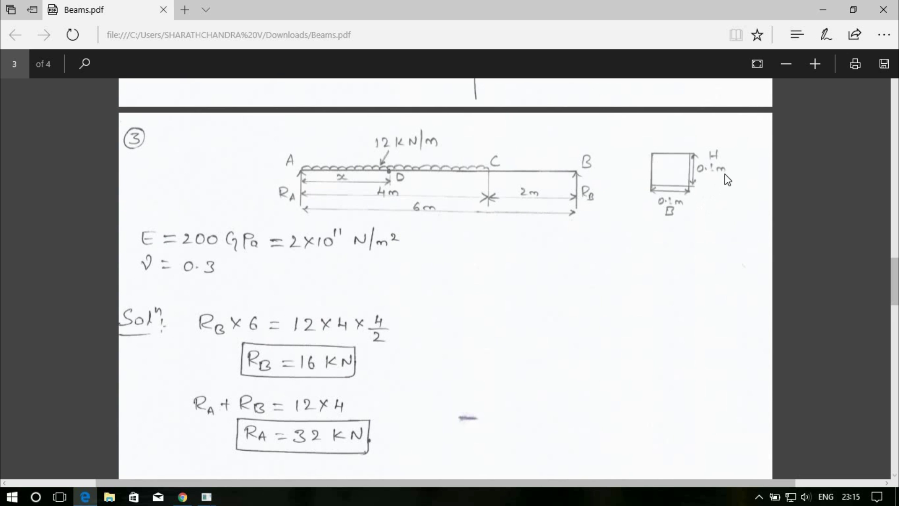
pyautogui.scroll(-2, 704, 198)
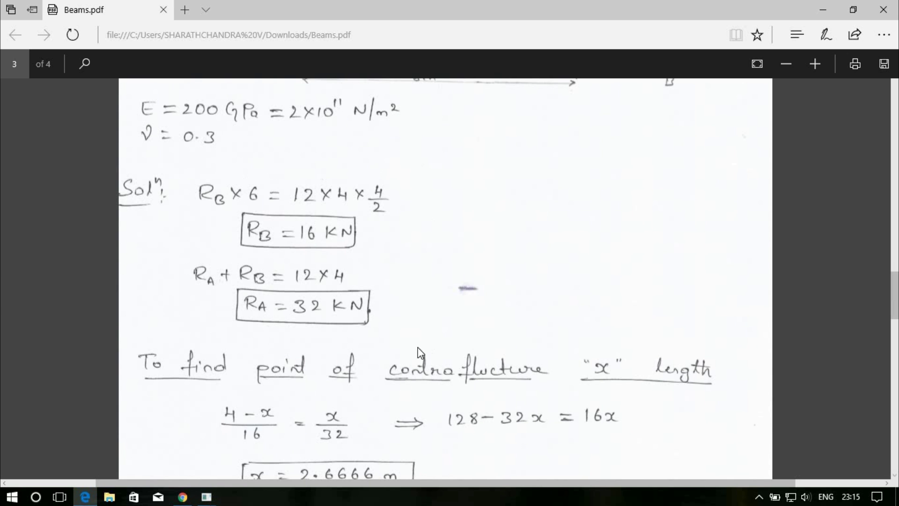
pyautogui.scroll(2, 373, 233)
pyautogui.scroll(-1, 331, 288)
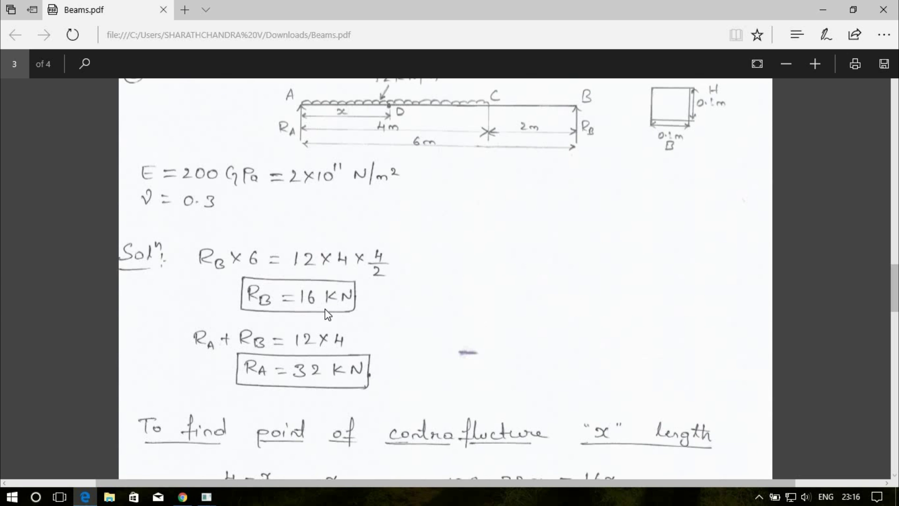
pyautogui.scroll(-3, 375, 303)
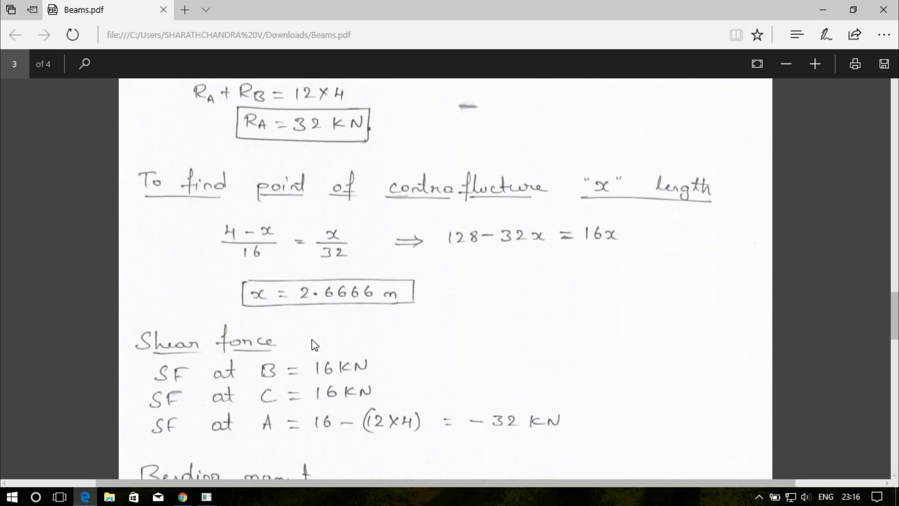
pyautogui.scroll(-1, 314, 345)
pyautogui.scroll(-3, 382, 288)
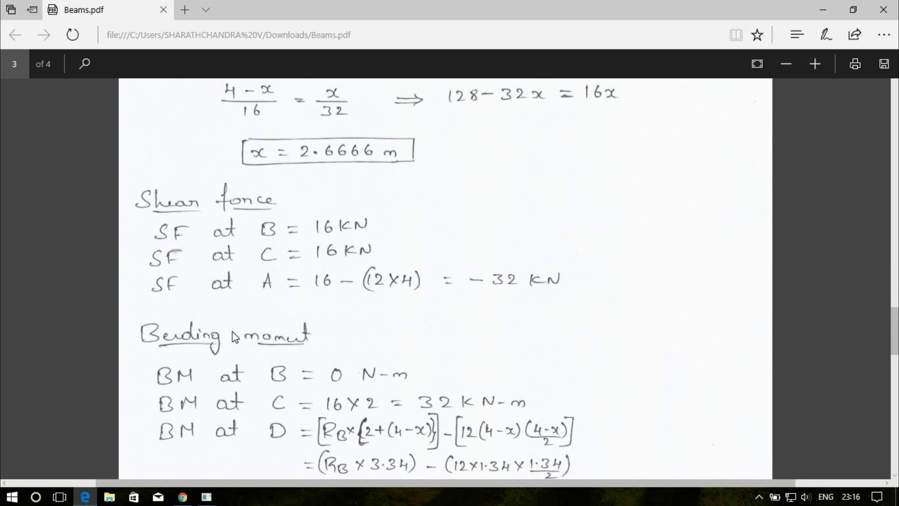
pyautogui.scroll(-3, 237, 337)
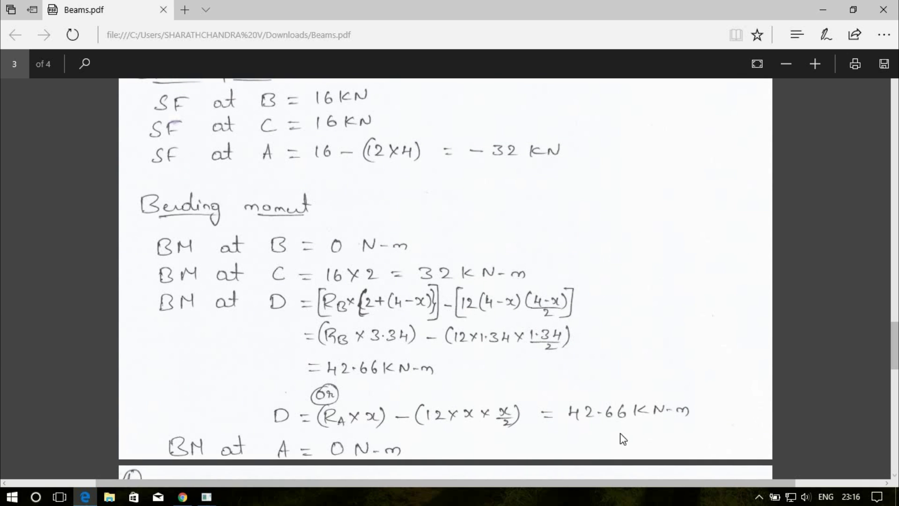
pyautogui.scroll(3, 398, 226)
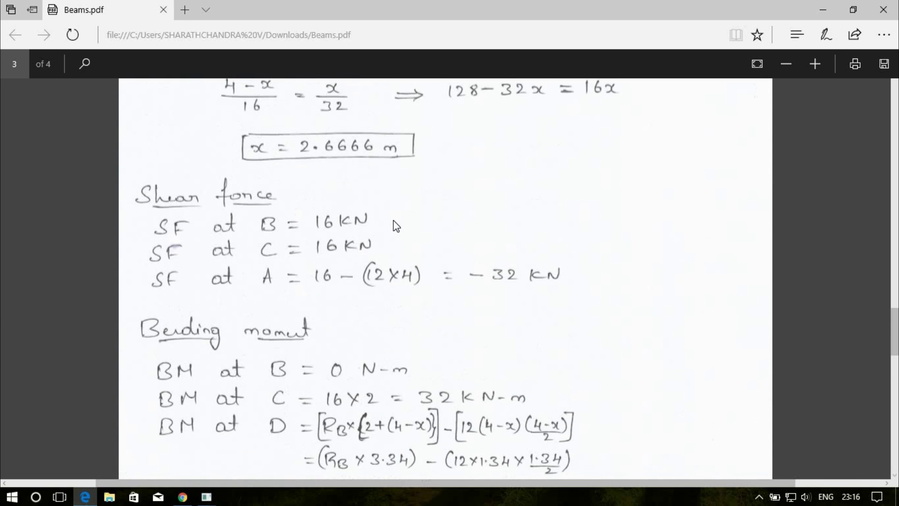
pyautogui.scroll(9, 400, 228)
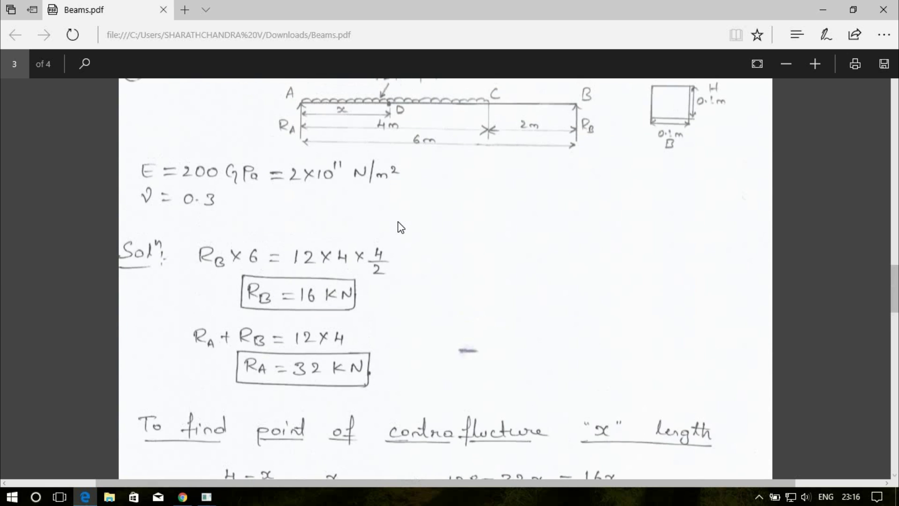
pyautogui.scroll(2, 435, 223)
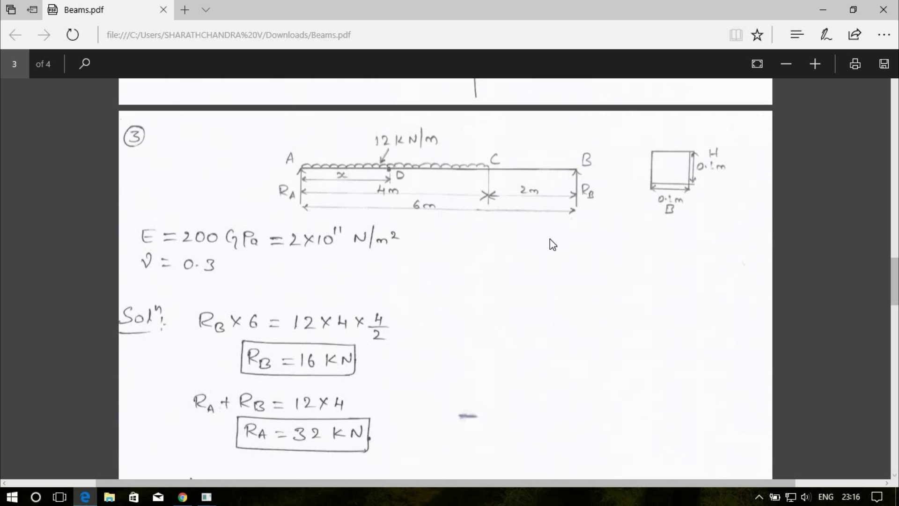
pyautogui.click(831, 11)
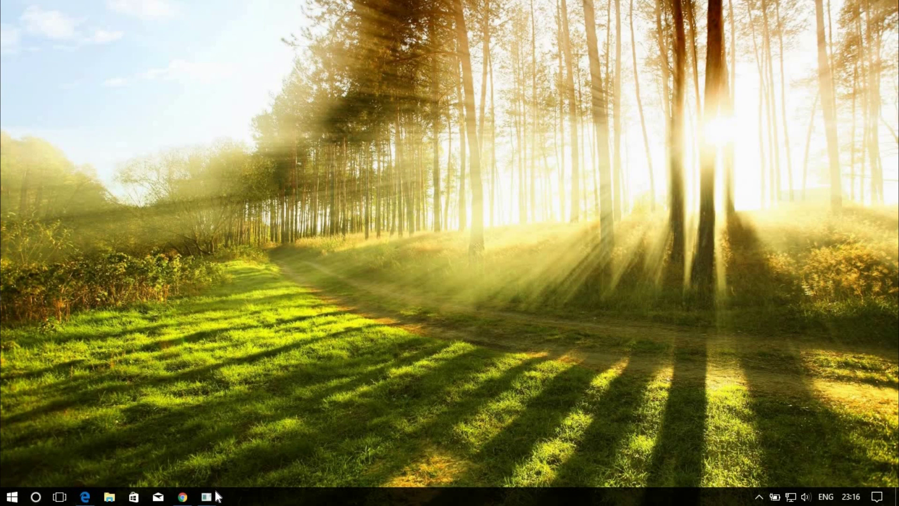
# Restore ANSYS and filter the preferences to Structural disciplines
pyautogui.moveTo(218, 487)
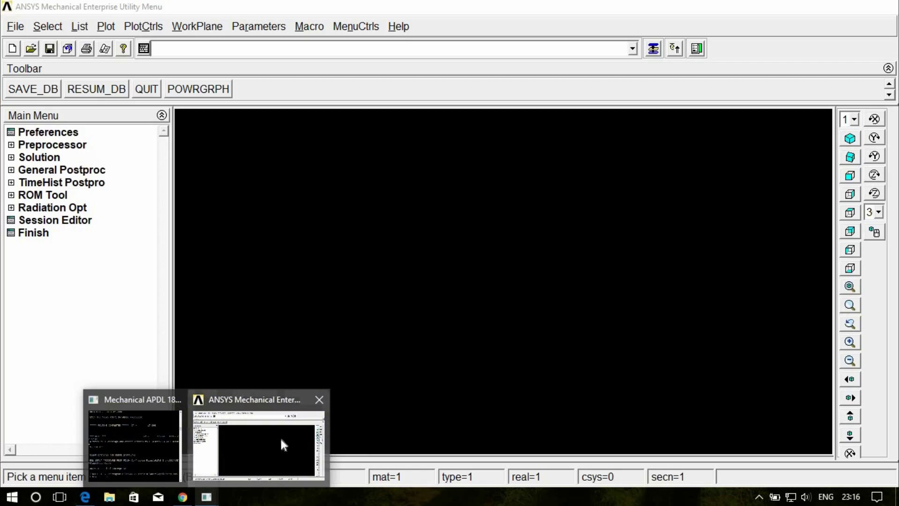
pyautogui.click(280, 436)
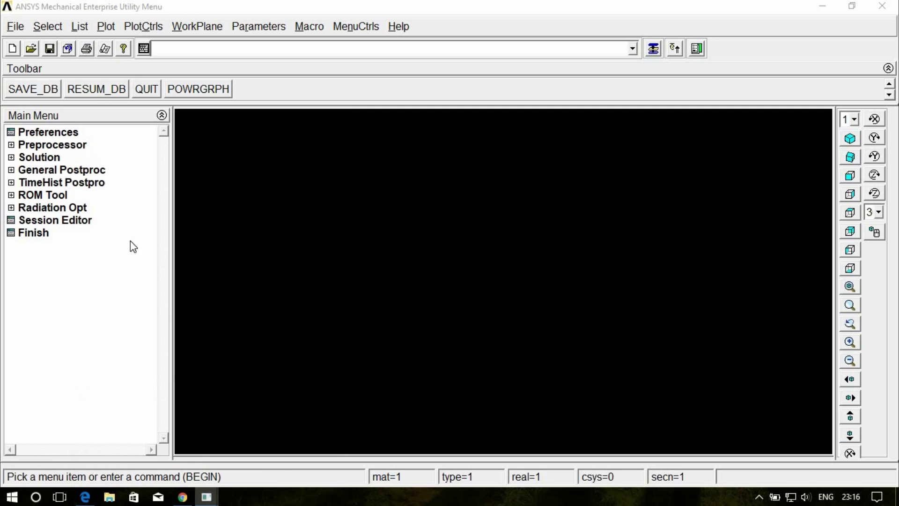
pyautogui.click(52, 133)
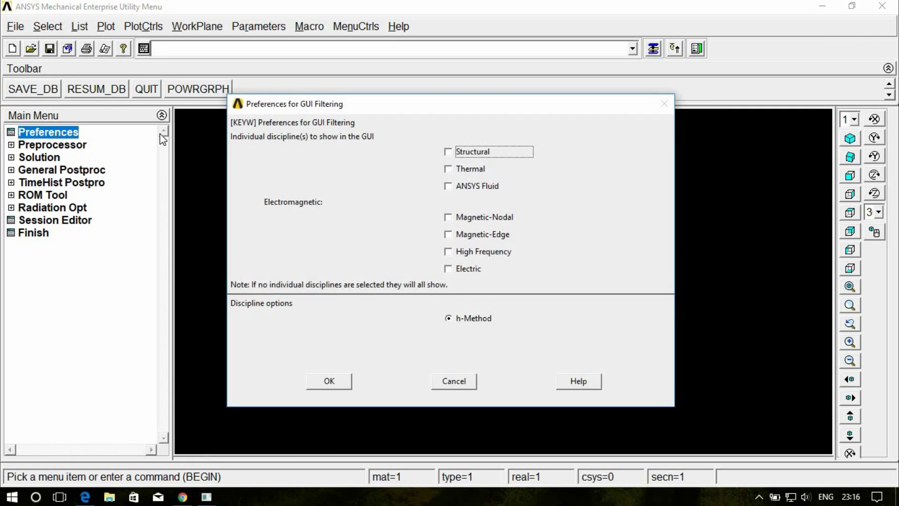
pyautogui.click(449, 153)
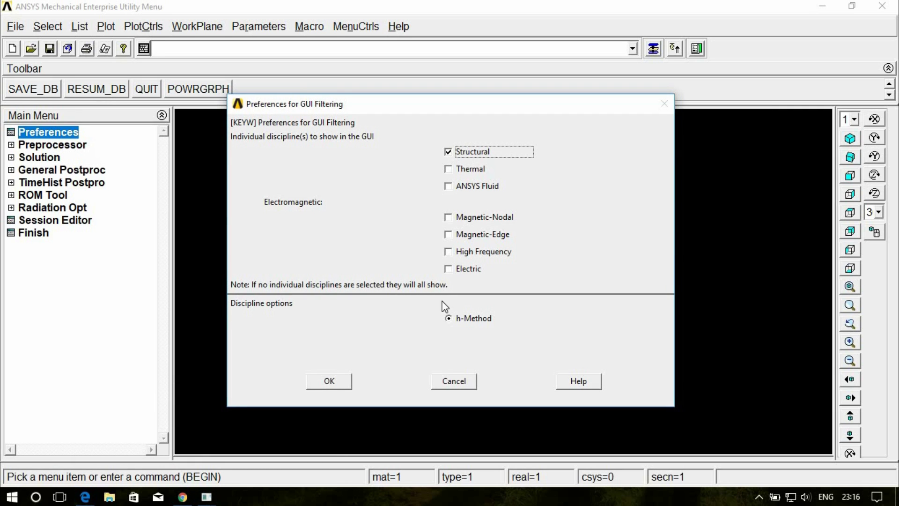
pyautogui.click(328, 384)
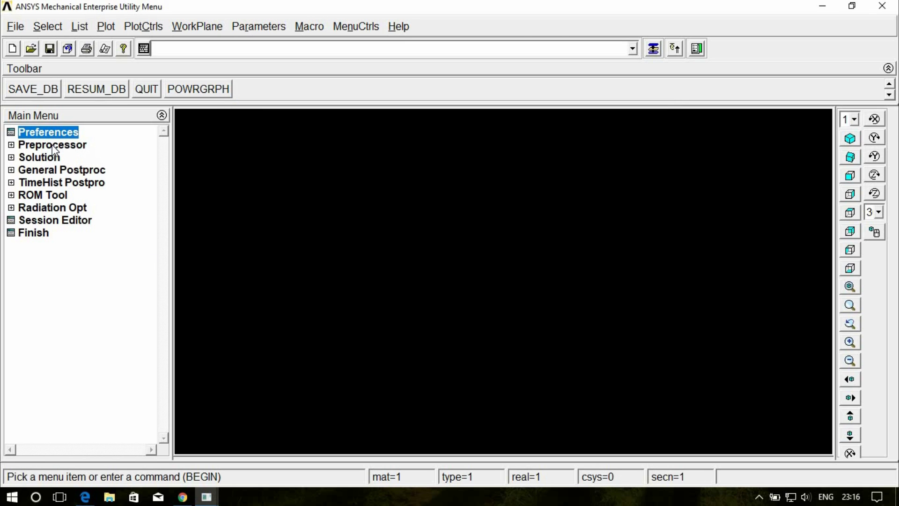
# Add element type 1 as a Beam, 2 node 188 (BEAM188) element
pyautogui.click(53, 145)
pyautogui.click(56, 157)
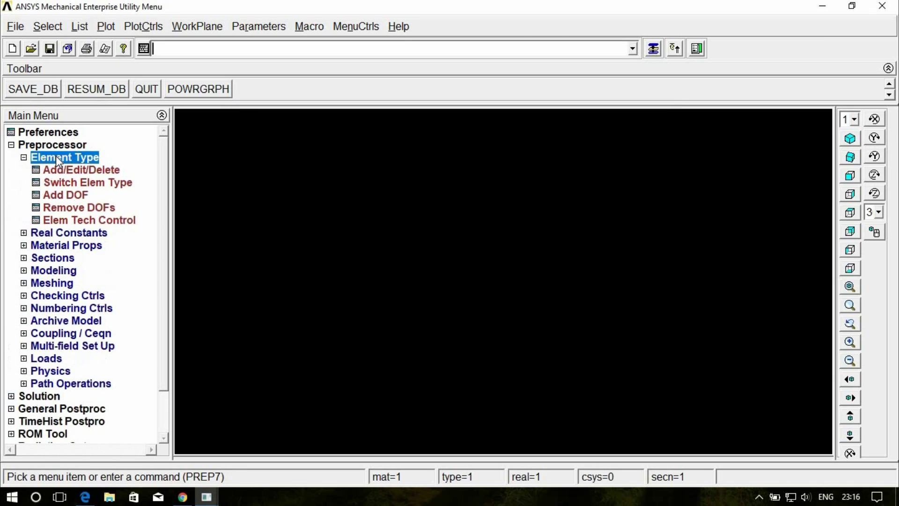
pyautogui.click(63, 170)
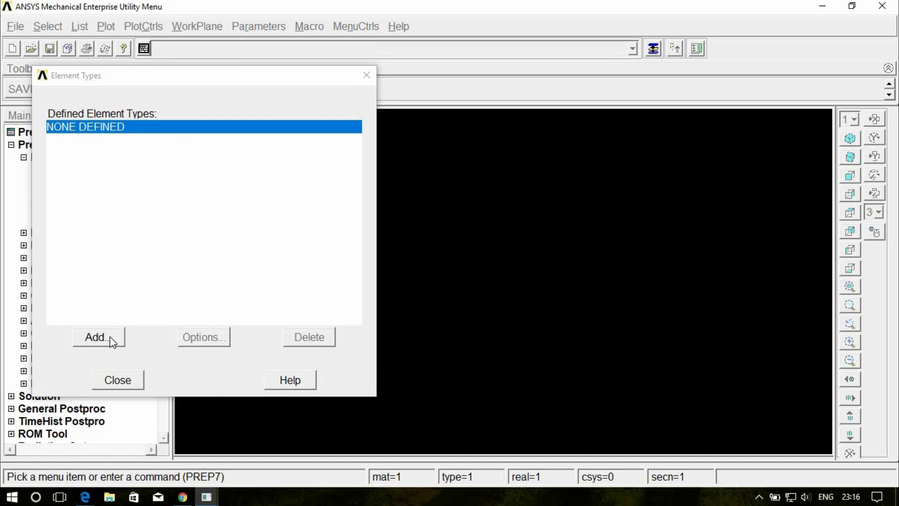
pyautogui.click(113, 341)
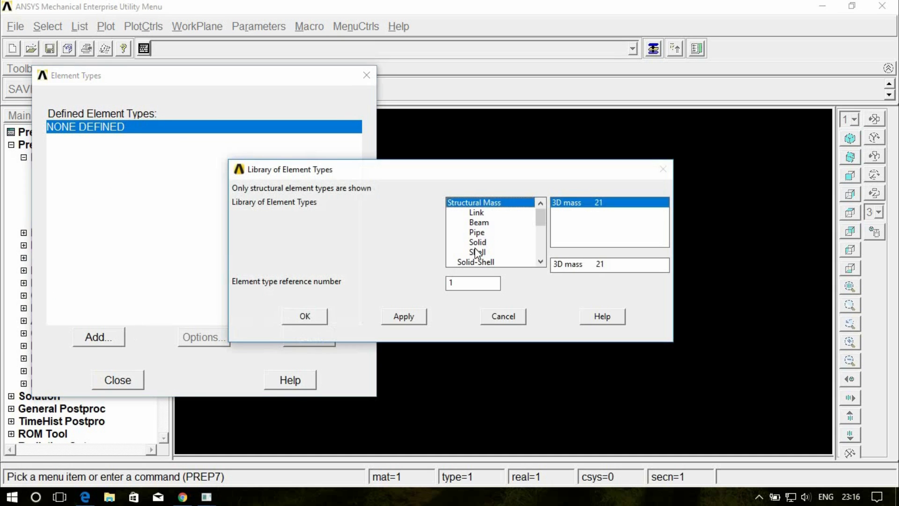
pyautogui.click(479, 223)
pyautogui.click(572, 213)
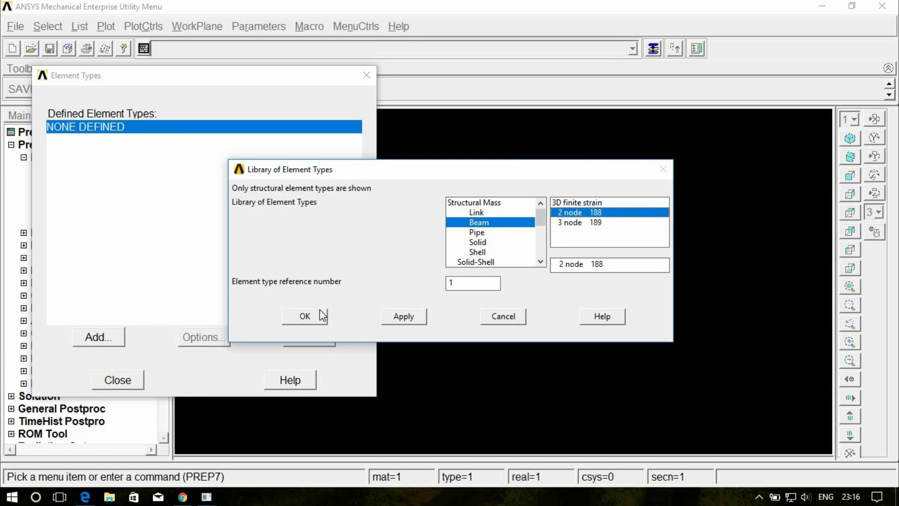
pyautogui.click(304, 317)
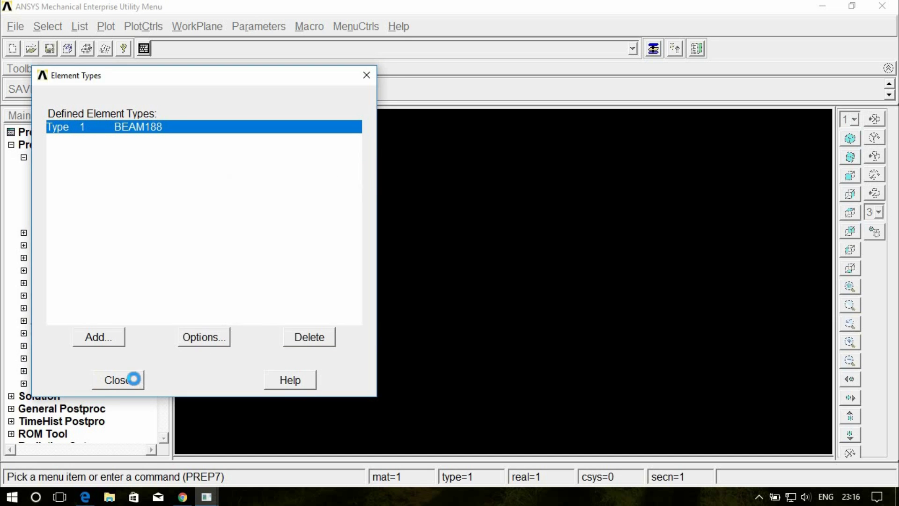
# Define material 1 as linear isotropic elastic with EX = 2e11 and PRXY = 0.3
pyautogui.click(132, 378)
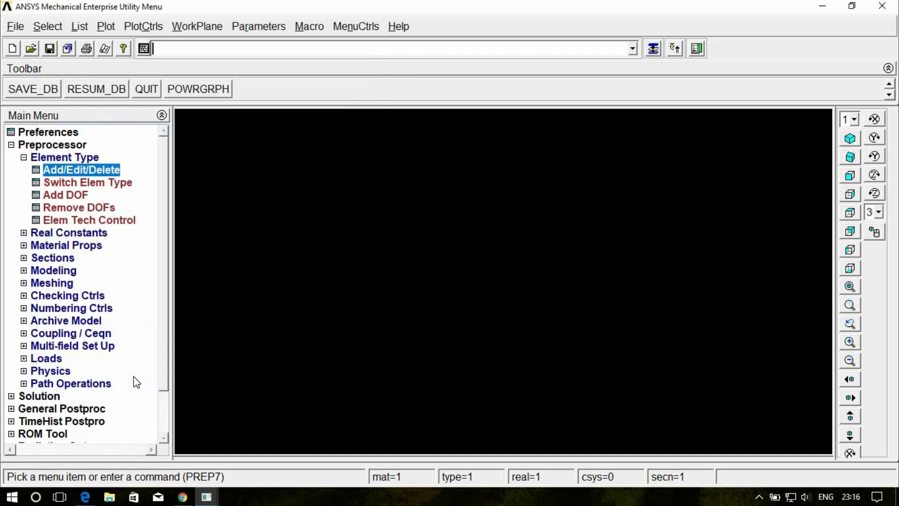
pyautogui.click(79, 245)
pyautogui.doubleClick(77, 232)
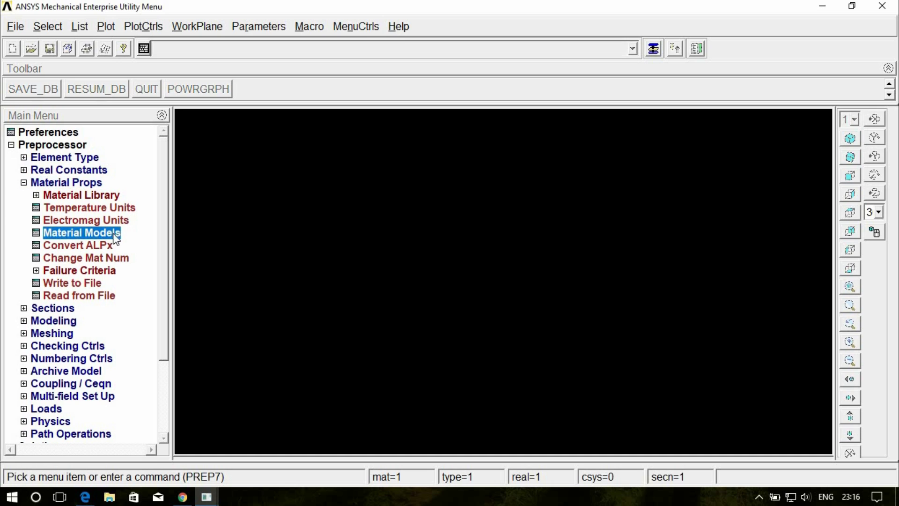
pyautogui.doubleClick(482, 205)
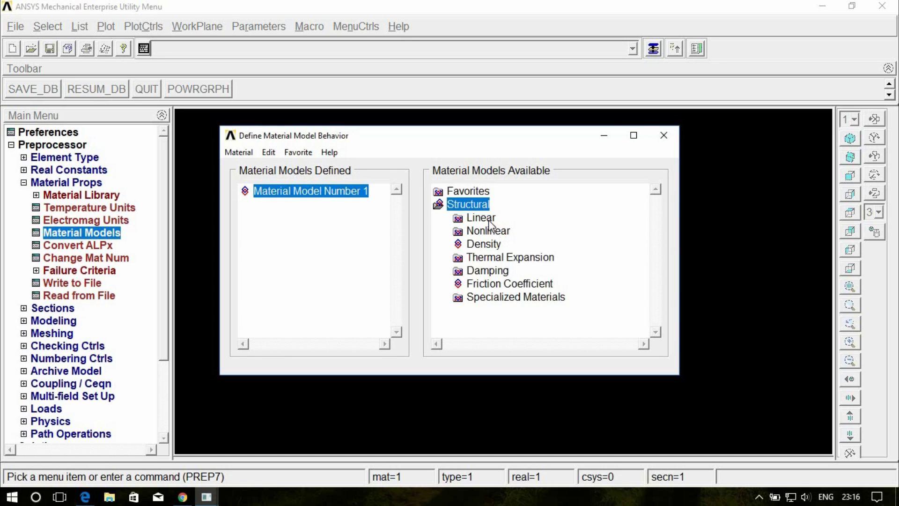
pyautogui.doubleClick(482, 217)
pyautogui.doubleClick(500, 230)
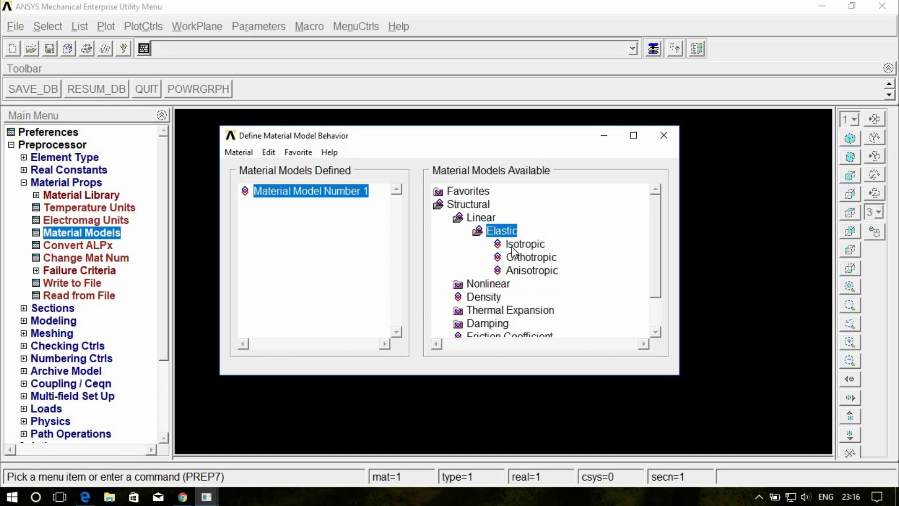
pyautogui.doubleClick(515, 244)
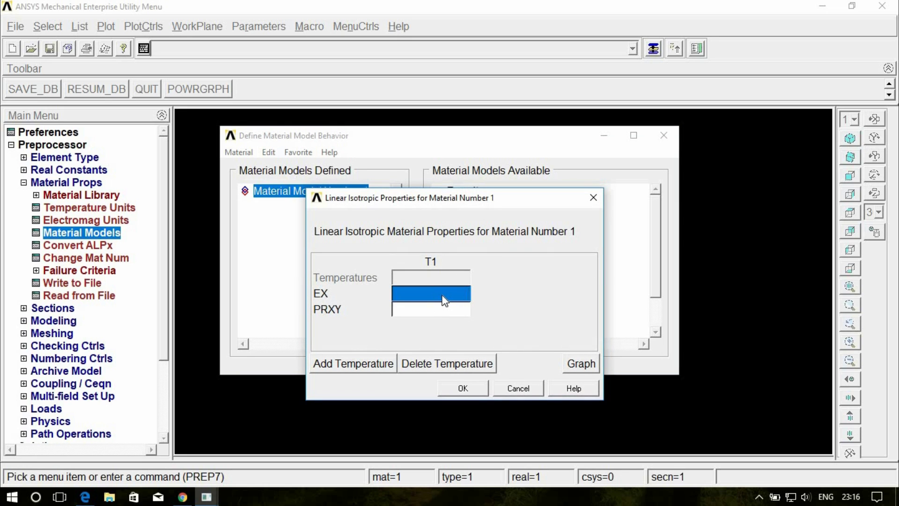
pyautogui.write('2e')
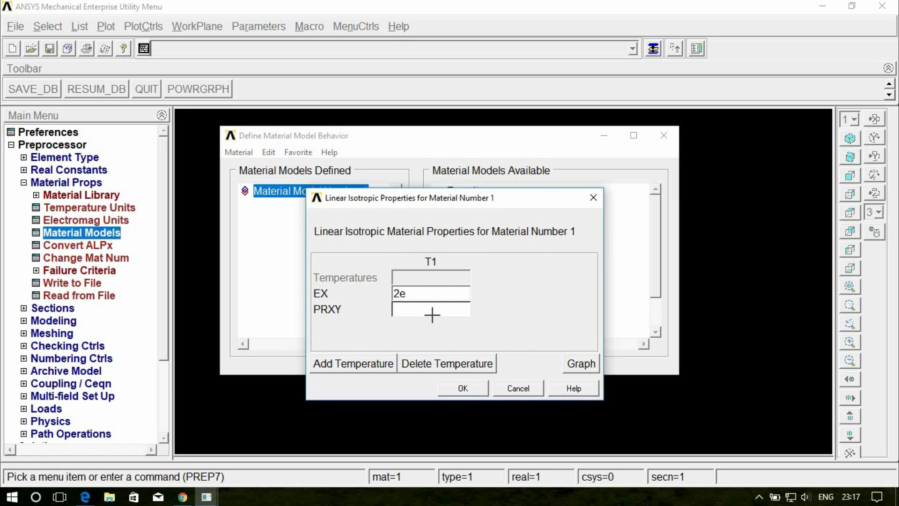
pyautogui.write('11')
pyautogui.press('Tab')
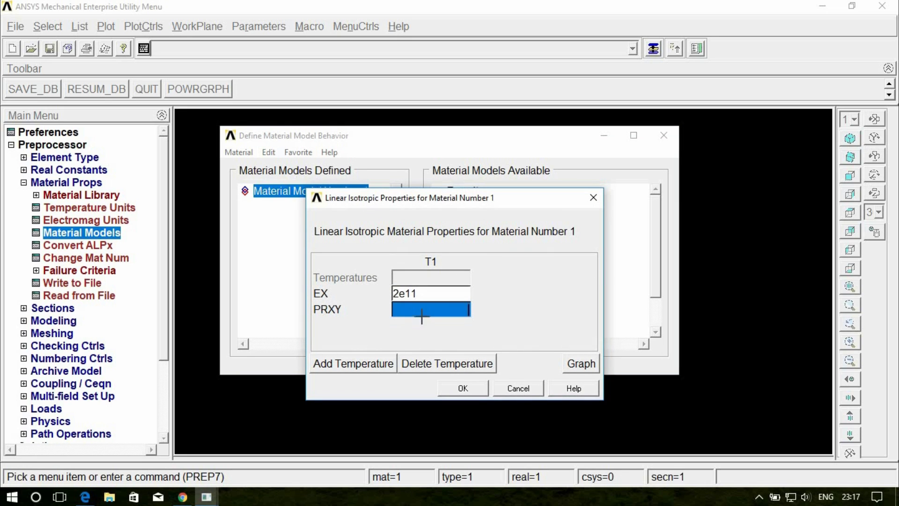
pyautogui.write('0.3')
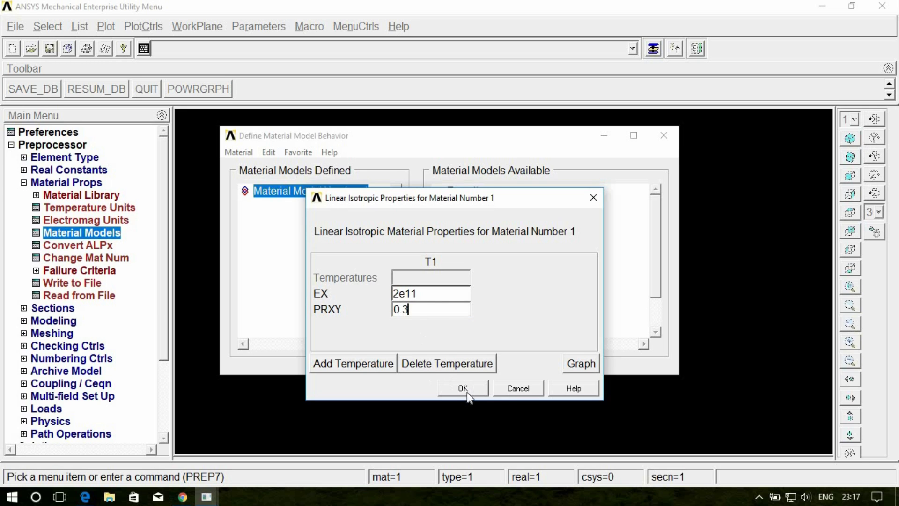
pyautogui.click(467, 388)
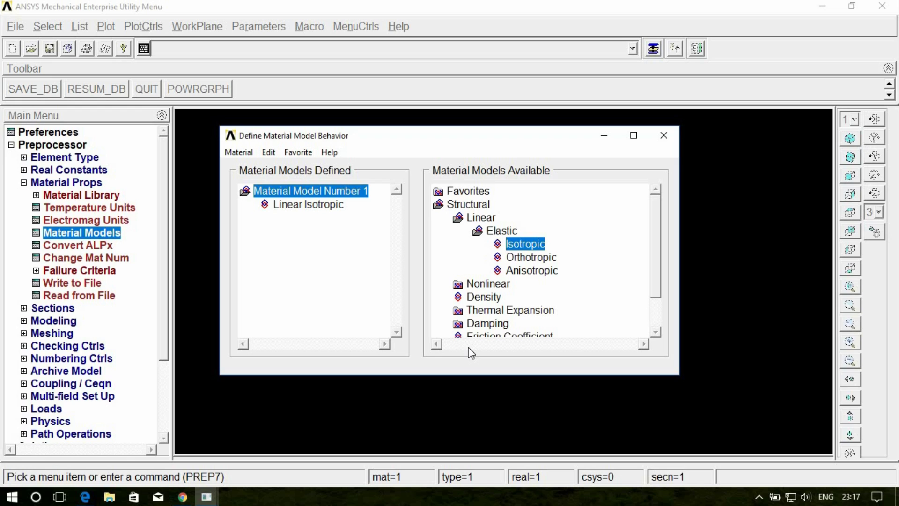
pyautogui.click(663, 135)
# Create rectangular beam section 1 with width B = 0.1 and height H = 0.1
pyautogui.click(55, 183)
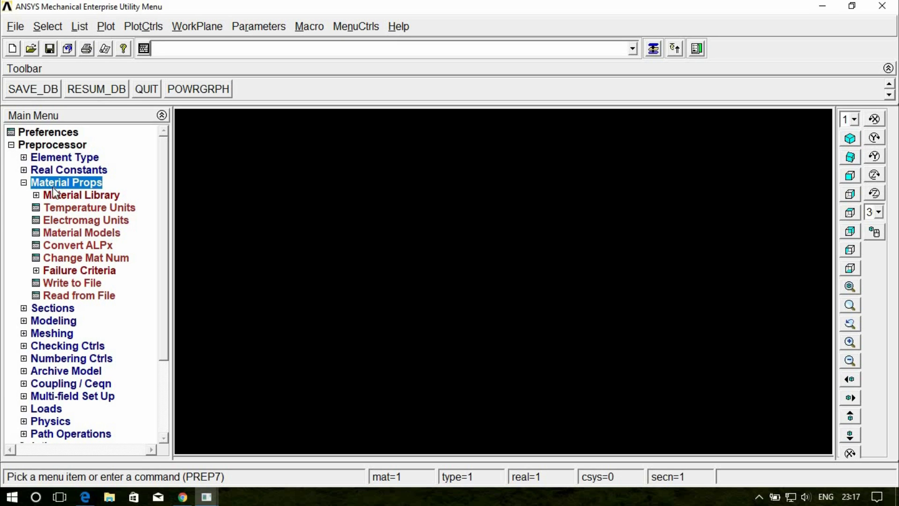
pyautogui.click(54, 195)
pyautogui.click(58, 220)
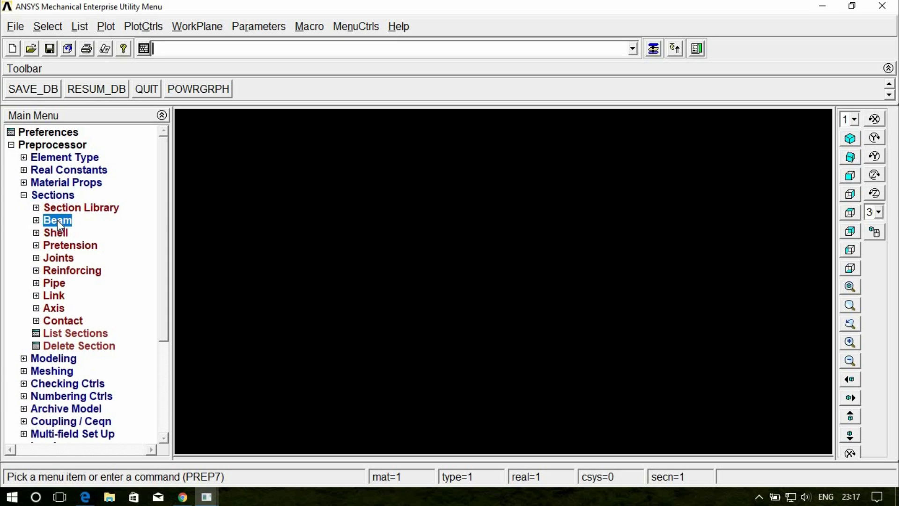
pyautogui.click(95, 232)
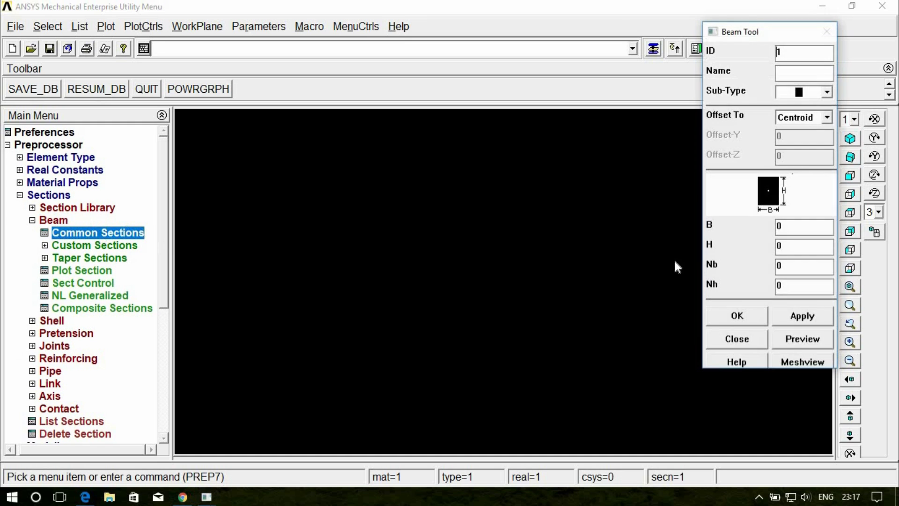
pyautogui.click(825, 229)
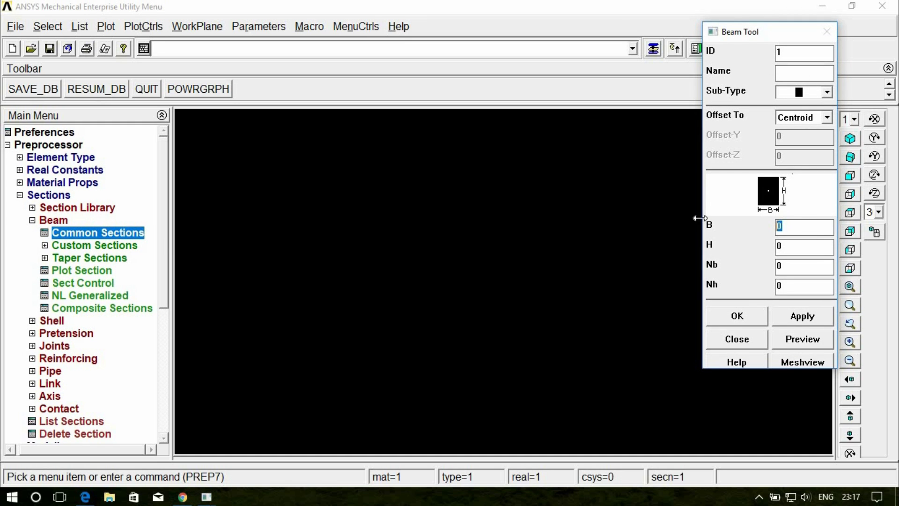
pyautogui.write('.1')
pyautogui.click(804, 249)
pyautogui.write('.1')
pyautogui.click(735, 318)
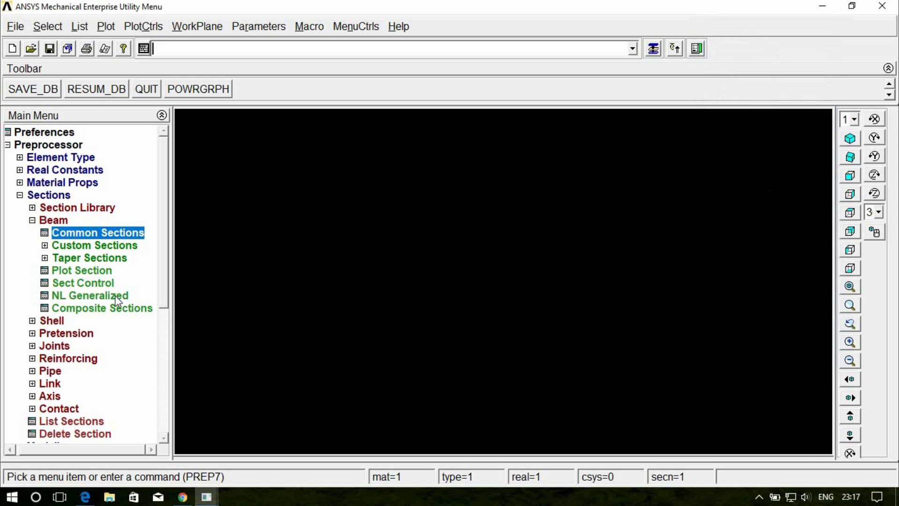
pyautogui.click(60, 218)
pyautogui.click(59, 196)
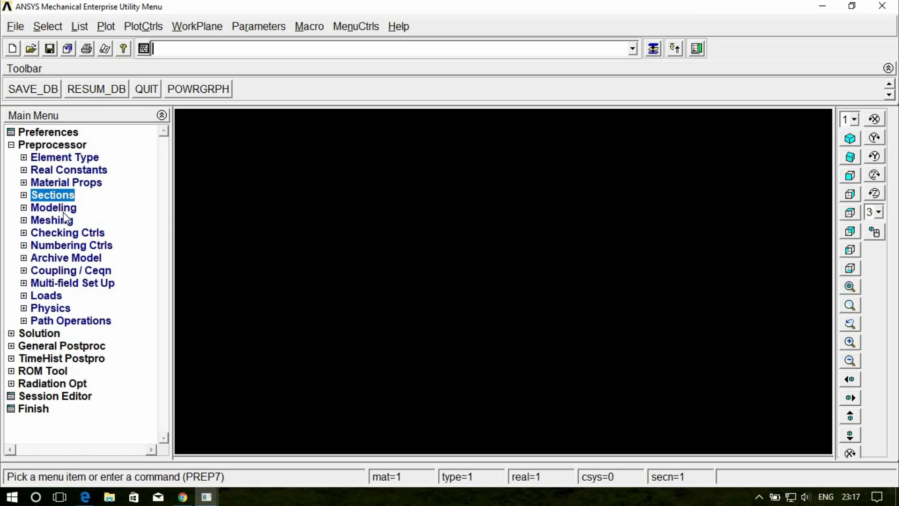
pyautogui.click(53, 208)
# Create keypoints 1, 2 and 3 at (0,0,0), (4,0,0) and (6,0,0)
pyautogui.click(59, 220)
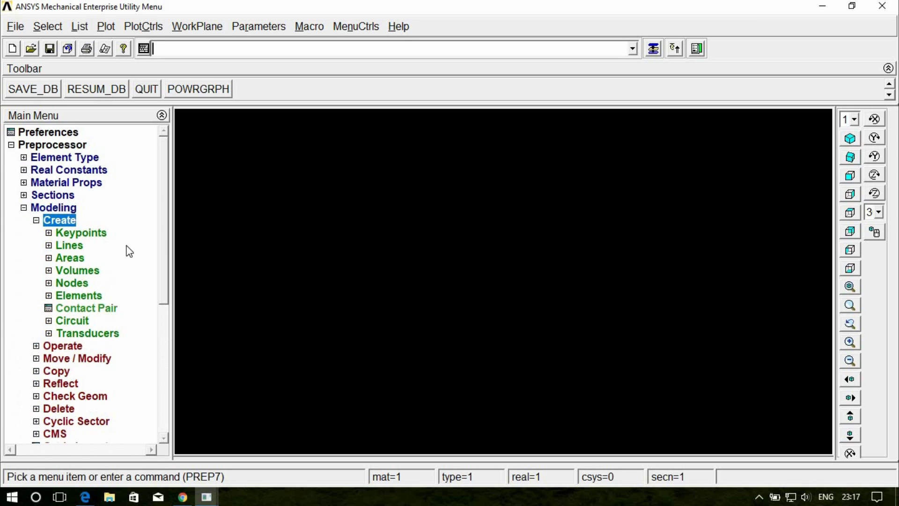
pyautogui.click(70, 233)
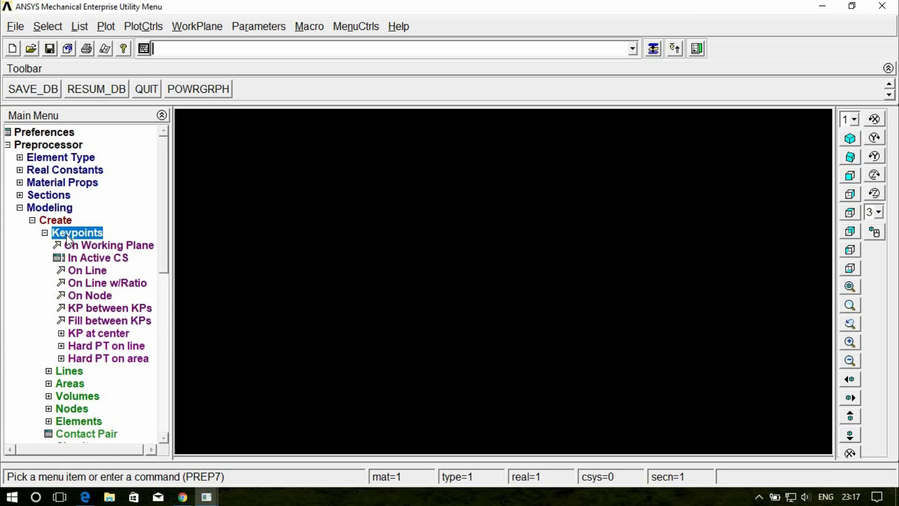
pyautogui.click(85, 258)
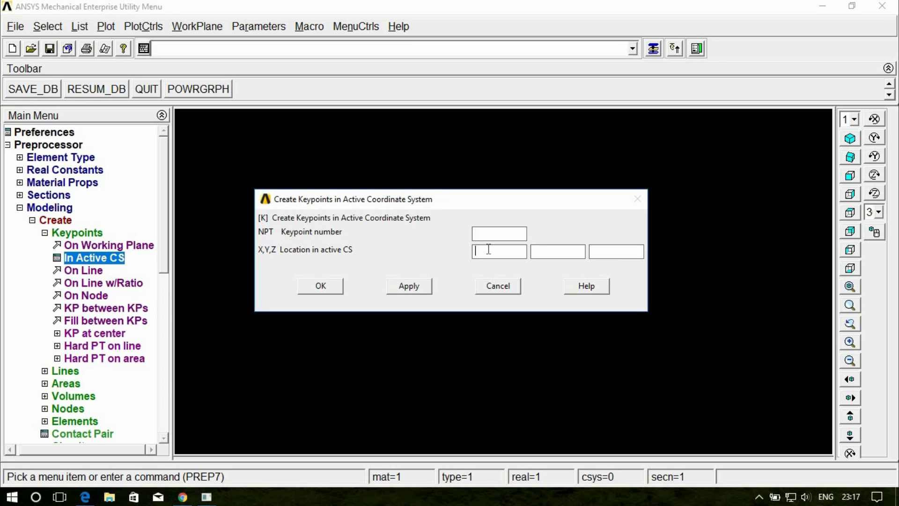
pyautogui.write('0')
pyautogui.press('Tab')
pyautogui.write('0')
pyautogui.press('Tab')
pyautogui.write('0')
pyautogui.click(408, 285)
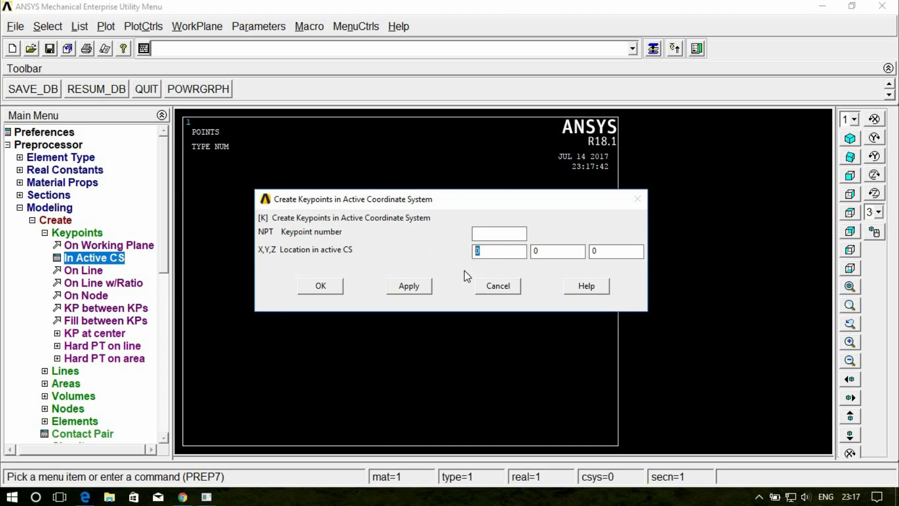
pyautogui.write('4')
pyautogui.click(416, 288)
pyautogui.write('6')
pyautogui.click(324, 287)
# Draw straight lines from keypoint 1 to 2 and from 2 to 3
pyautogui.click(68, 233)
pyautogui.click(71, 245)
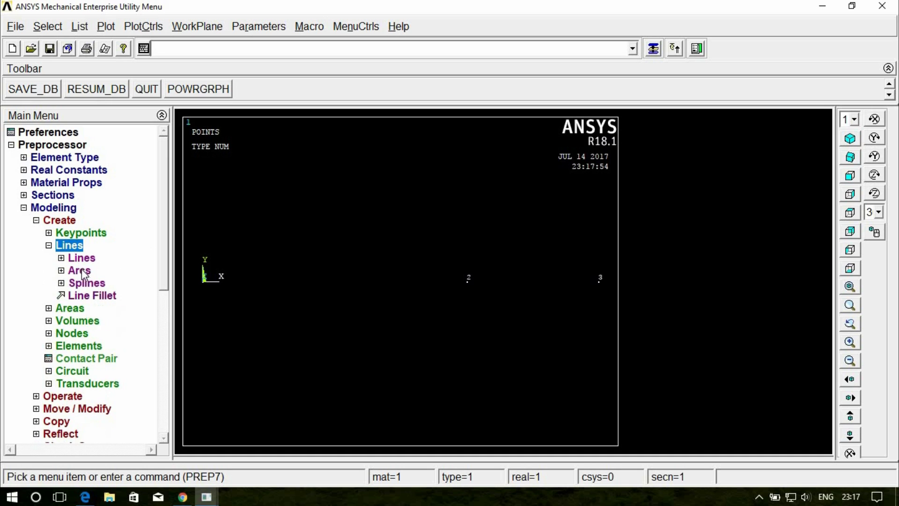
pyautogui.click(82, 257)
pyautogui.click(85, 269)
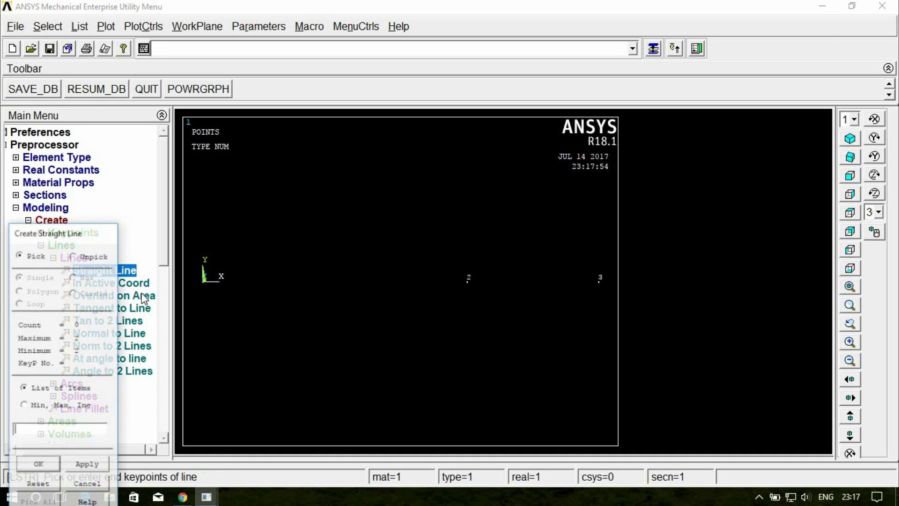
pyautogui.click(205, 279)
pyautogui.click(468, 280)
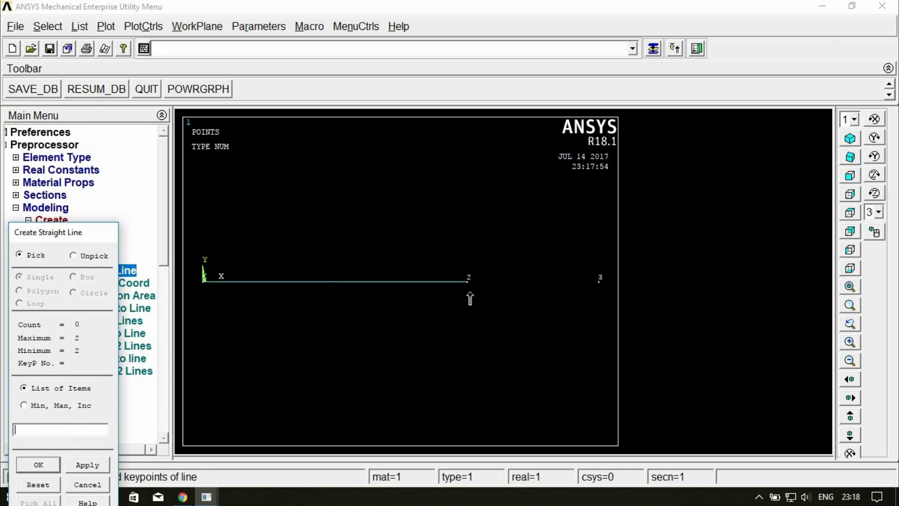
pyautogui.click(468, 281)
pyautogui.click(599, 280)
pyautogui.click(38, 464)
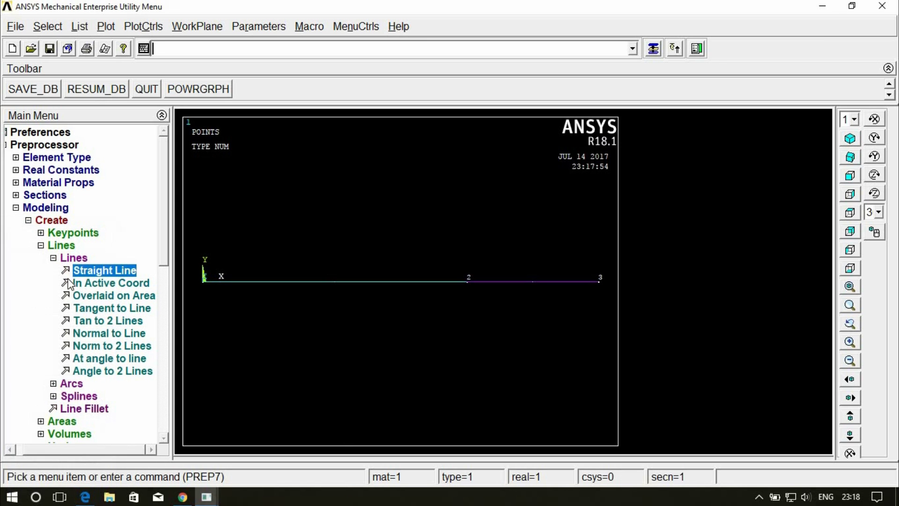
# Apply manual element sizing to both beam lines, giving 50 element divisions
pyautogui.click(74, 258)
pyautogui.click(48, 221)
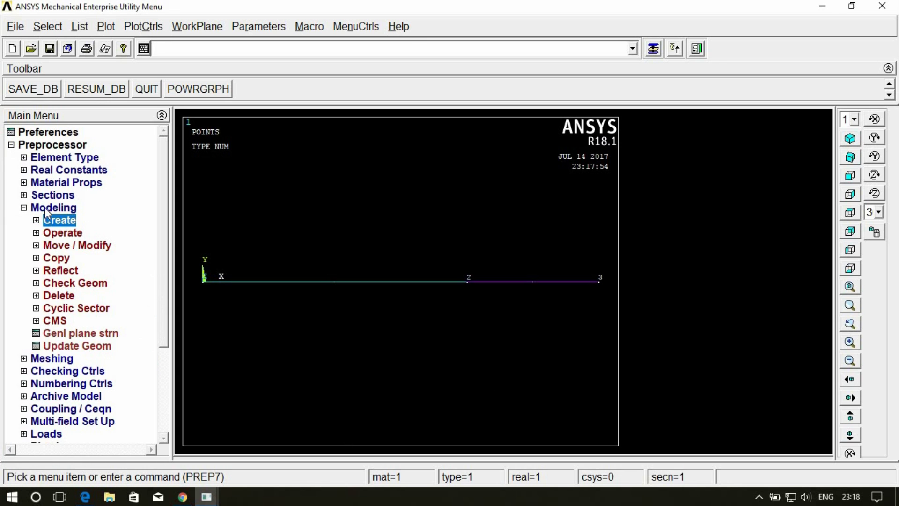
pyautogui.click(44, 207)
pyautogui.click(45, 220)
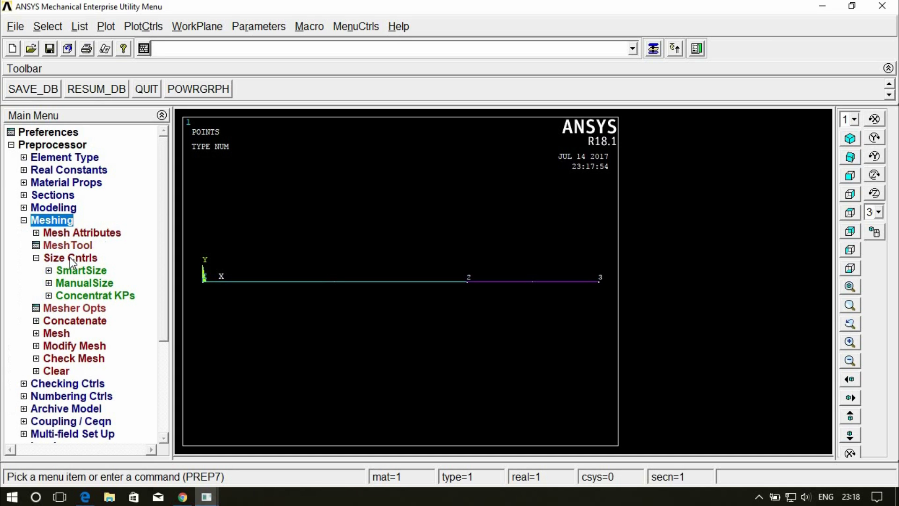
pyautogui.doubleClick(52, 261)
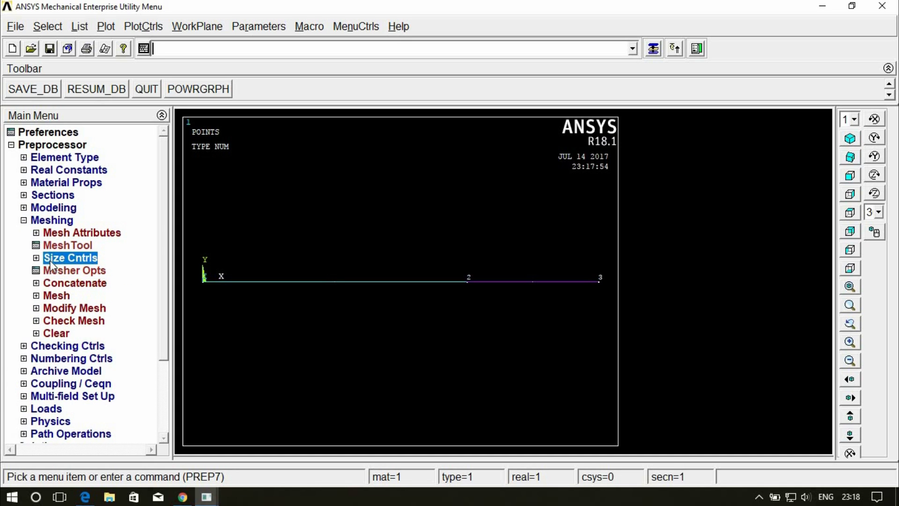
pyautogui.click(68, 285)
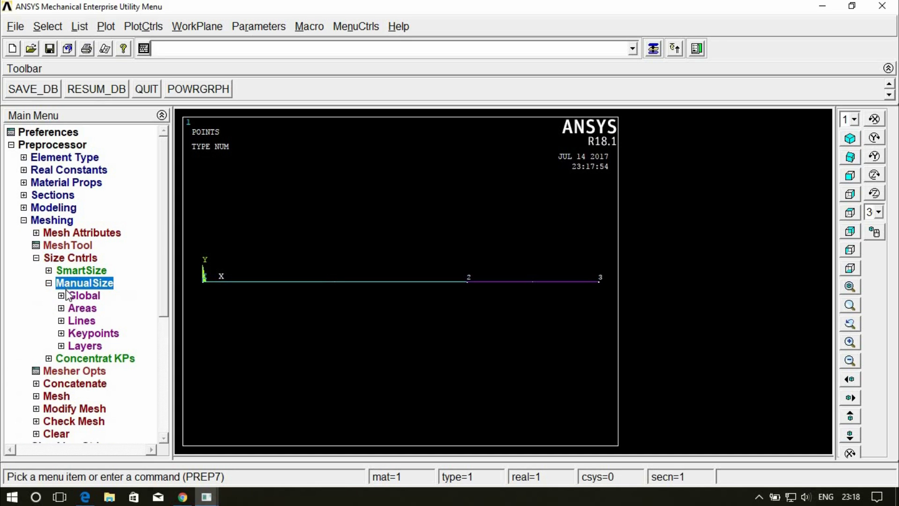
pyautogui.click(76, 321)
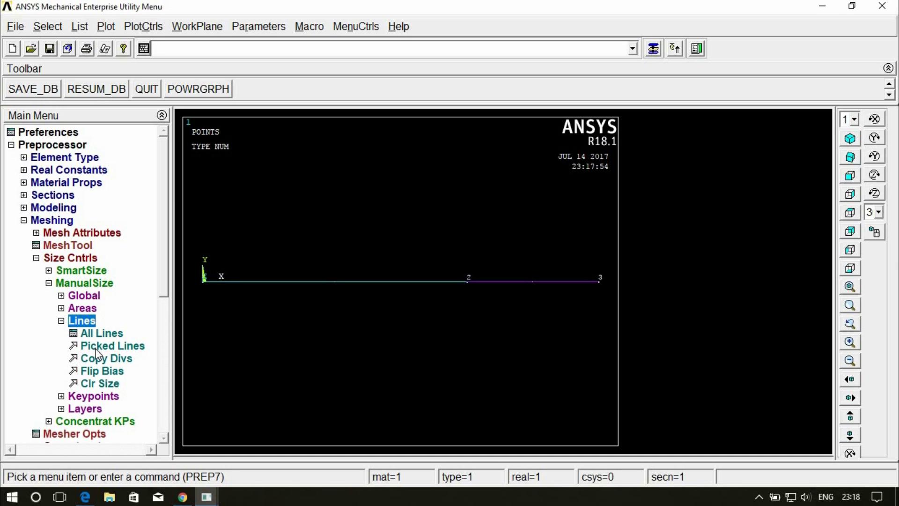
pyautogui.click(96, 349)
pyautogui.click(326, 294)
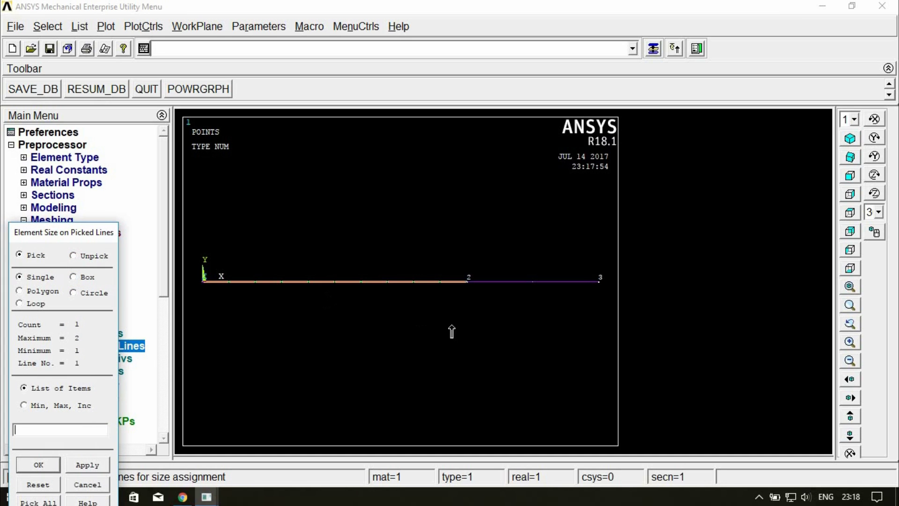
pyautogui.click(500, 301)
pyautogui.click(29, 464)
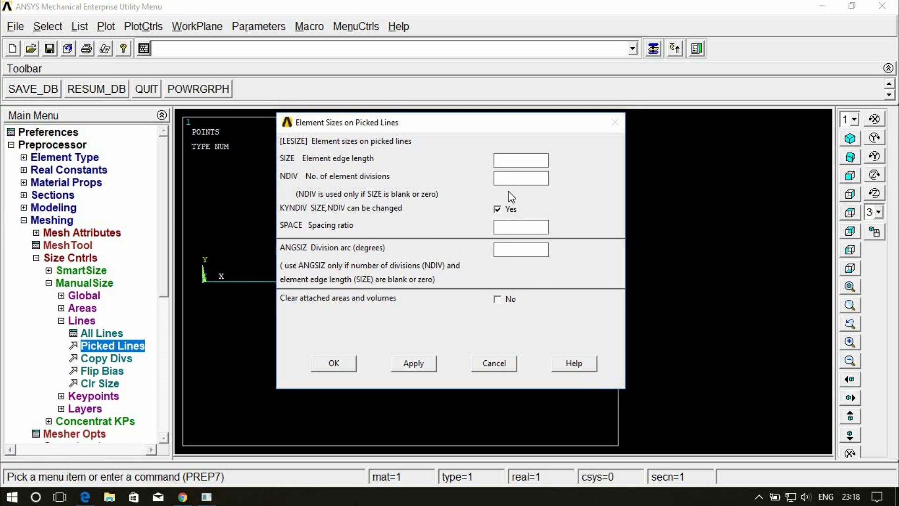
pyautogui.click(333, 364)
# Mesh both beam lines into elements and replot the model as lines
pyautogui.click(85, 323)
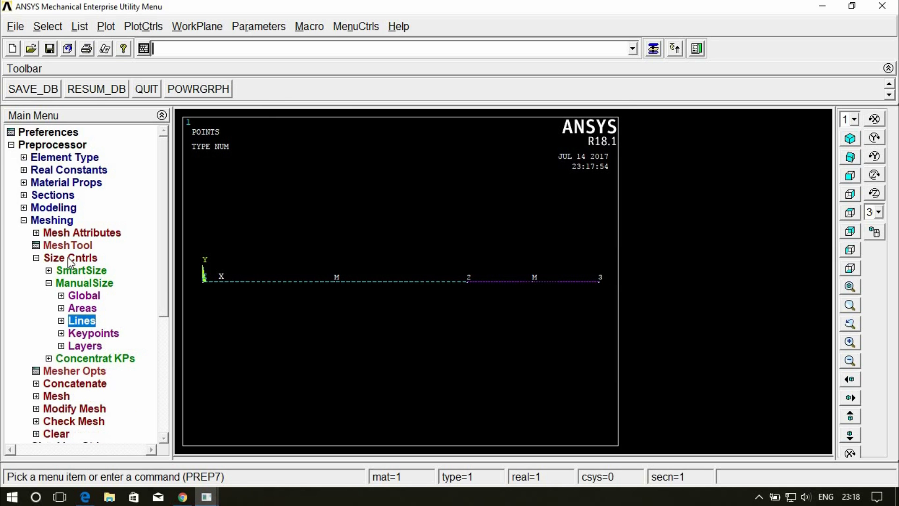
pyautogui.click(58, 255)
pyautogui.click(57, 247)
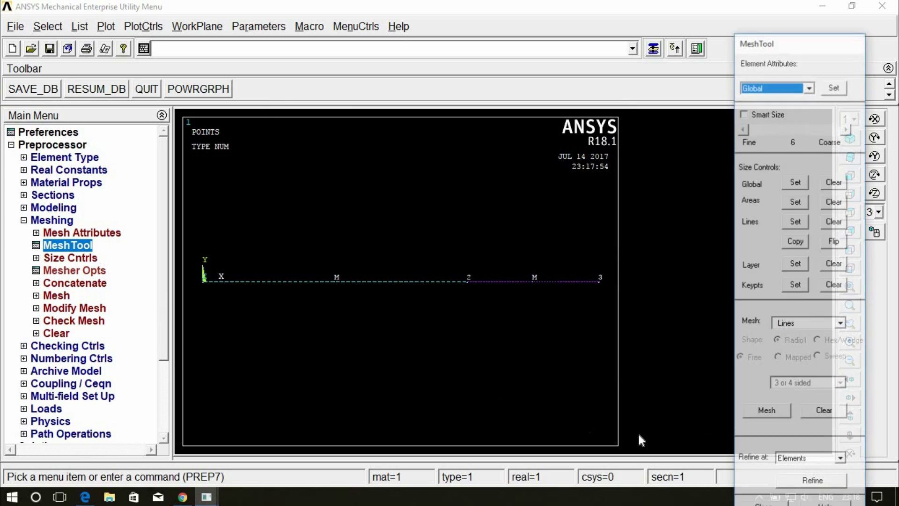
pyautogui.click(768, 410)
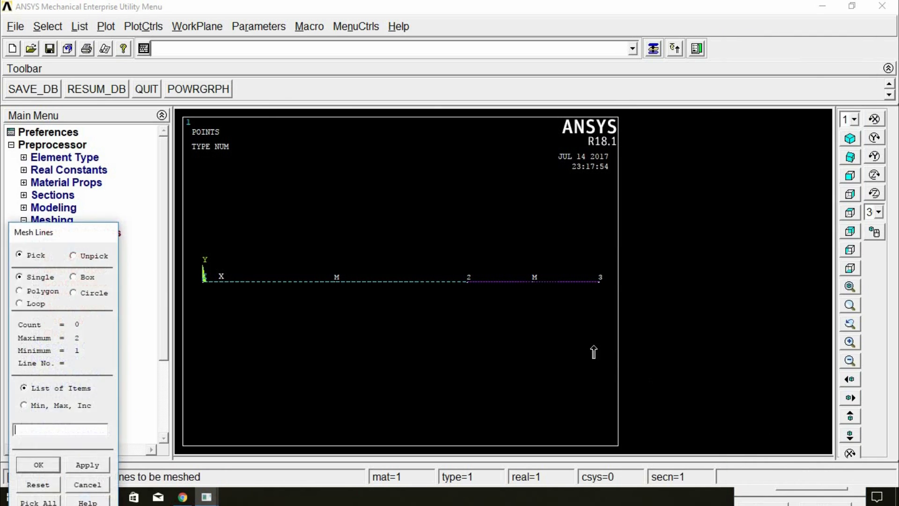
pyautogui.click(558, 312)
pyautogui.click(388, 297)
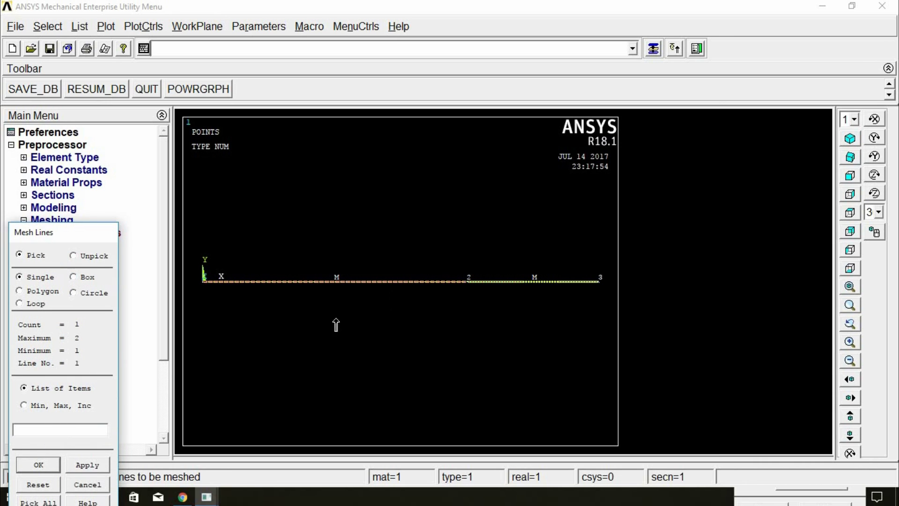
pyautogui.click(42, 463)
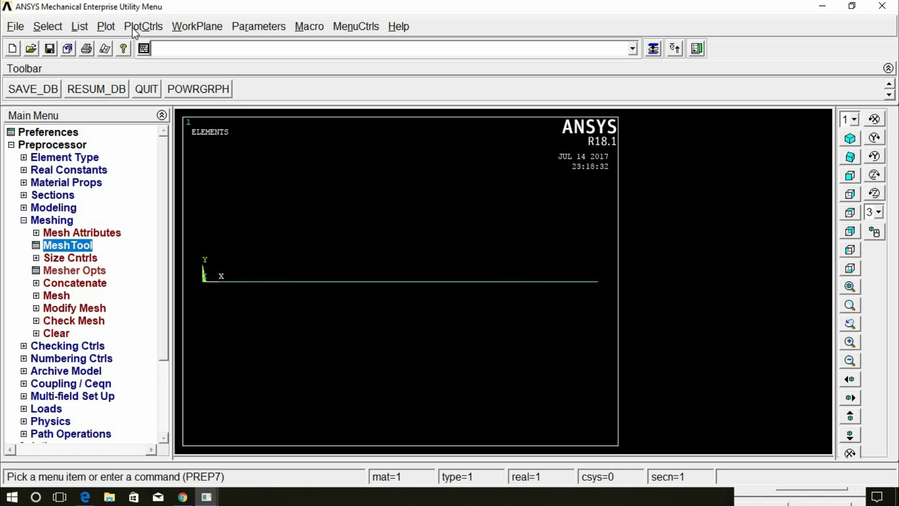
pyautogui.click(118, 27)
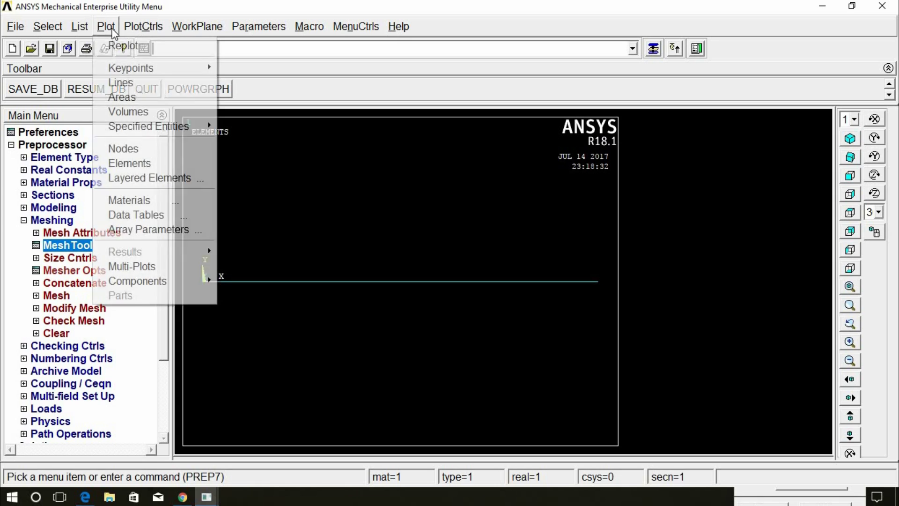
pyautogui.click(122, 82)
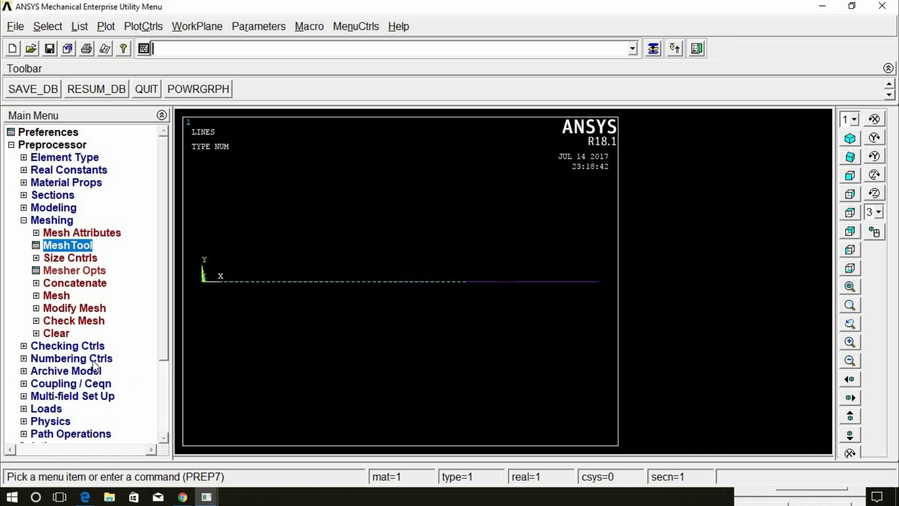
# Select the left and right end keypoints for displacement constraints
pyautogui.click(38, 220)
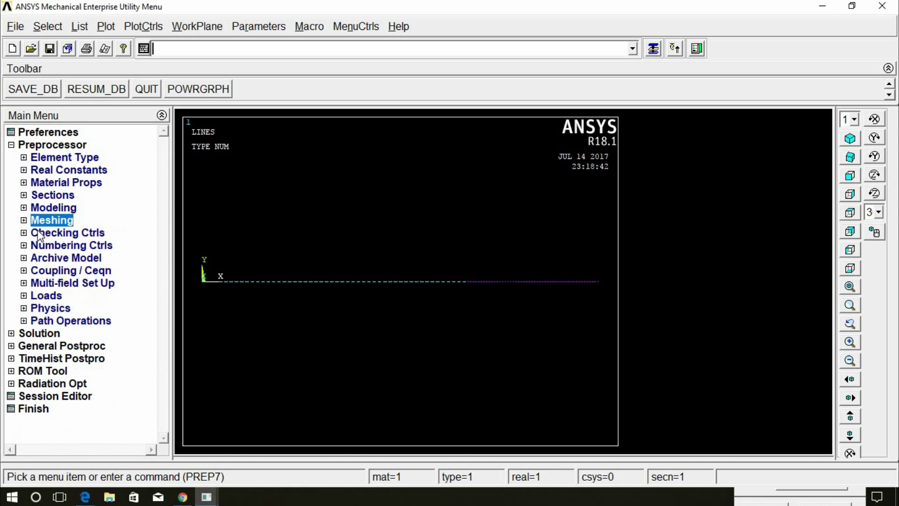
pyautogui.click(49, 295)
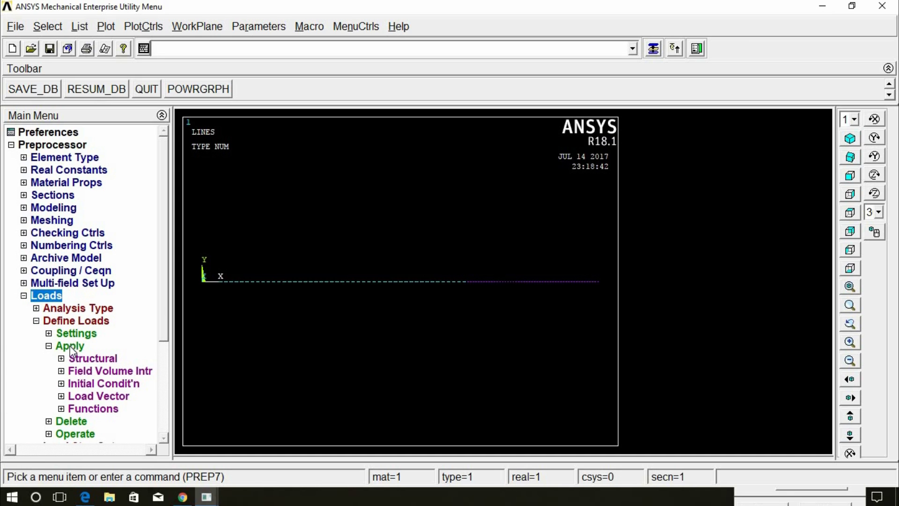
pyautogui.click(69, 346)
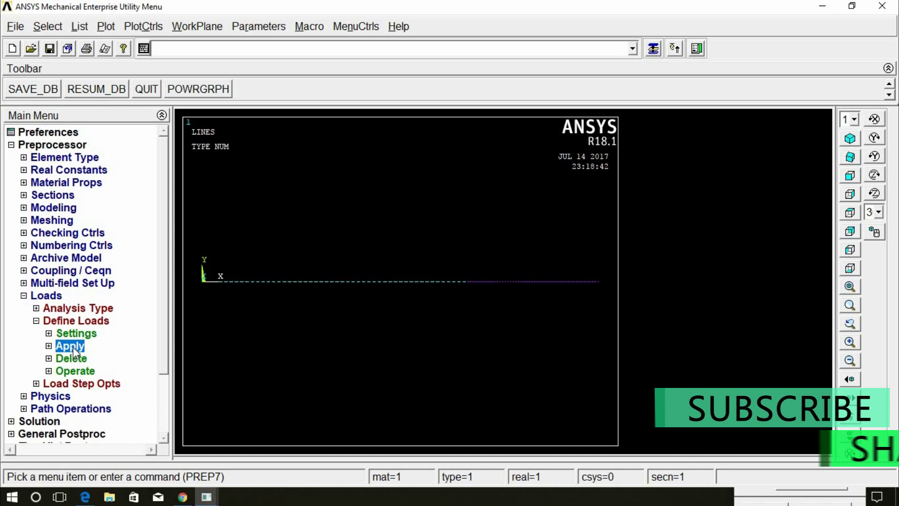
pyautogui.click(72, 346)
pyautogui.click(80, 358)
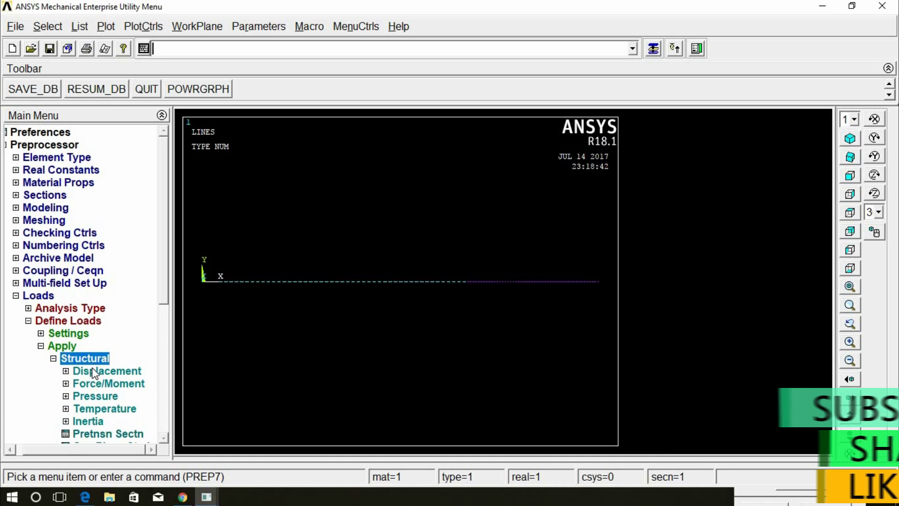
pyautogui.click(91, 371)
pyautogui.click(163, 295)
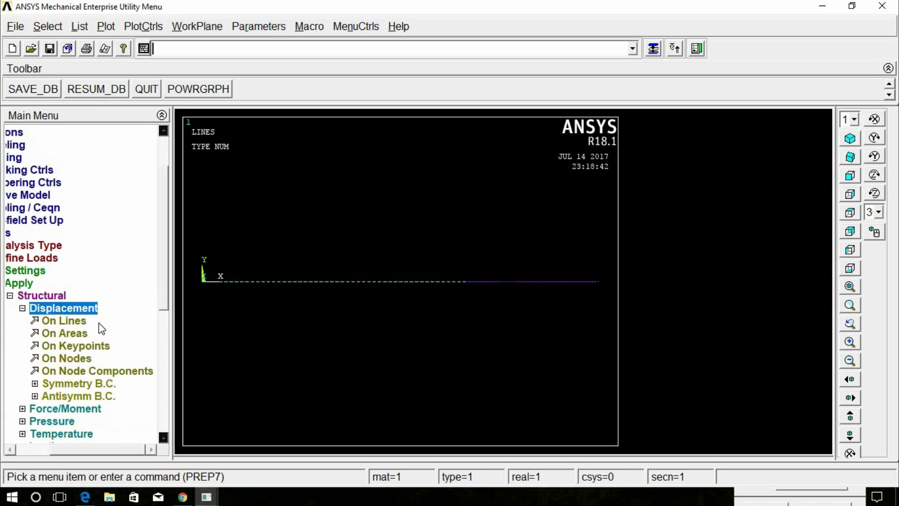
pyautogui.click(75, 345)
pyautogui.click(202, 293)
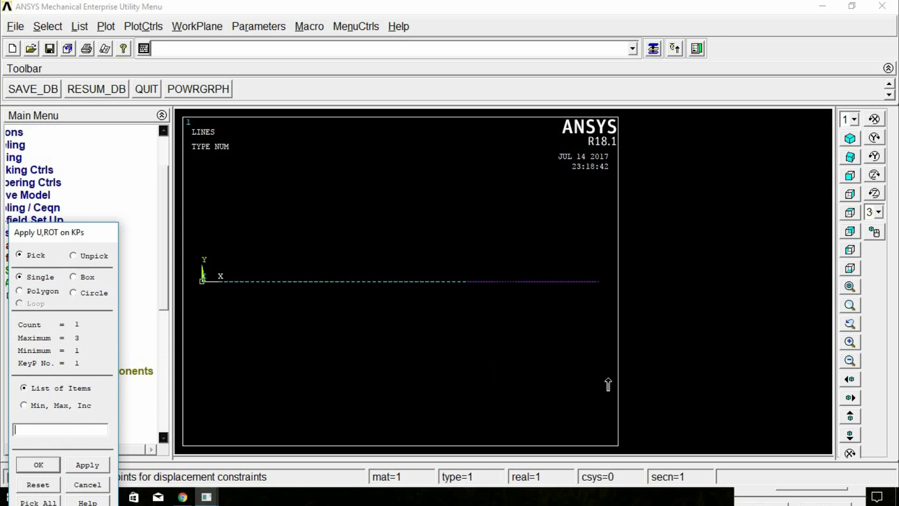
pyautogui.click(600, 283)
pyautogui.click(39, 465)
# Fix UX, UY, UZ, ROTX and ROTY at both end keypoints, leaving ROTZ free
pyautogui.click(518, 196)
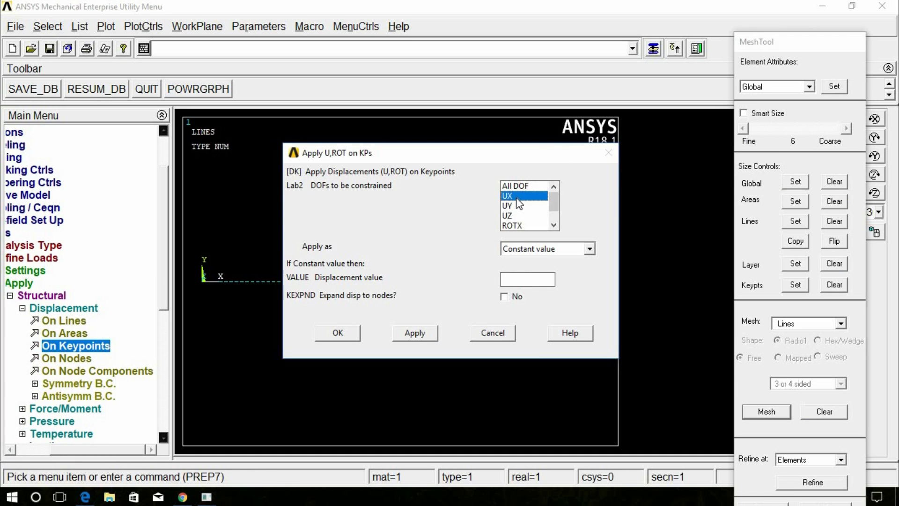
pyautogui.keyDown('ctrl'); pyautogui.click(515, 206); pyautogui.keyUp('ctrl')
pyautogui.keyDown('ctrl'); pyautogui.click(537, 215); pyautogui.keyUp('ctrl')
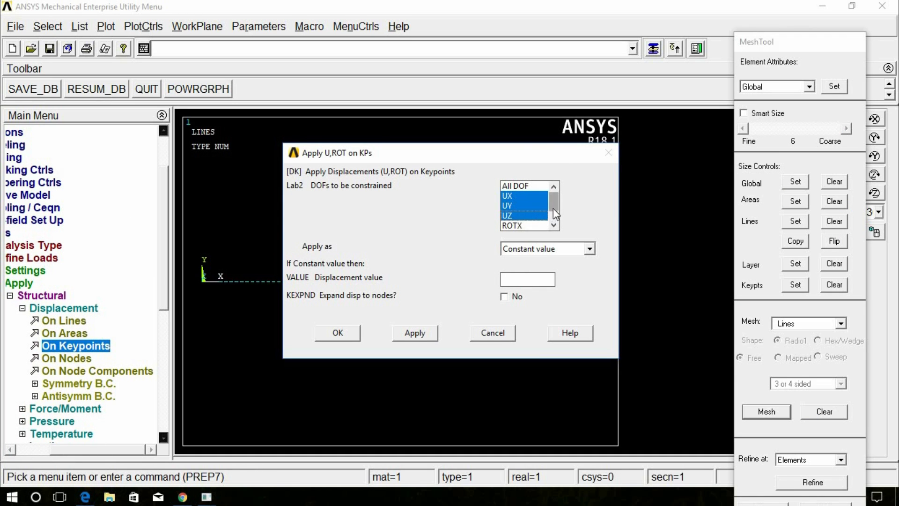
pyautogui.moveTo(552, 208); pyautogui.dragTo(553, 220)
pyautogui.keyDown('ctrl'); pyautogui.click(517, 209); pyautogui.keyUp('ctrl')
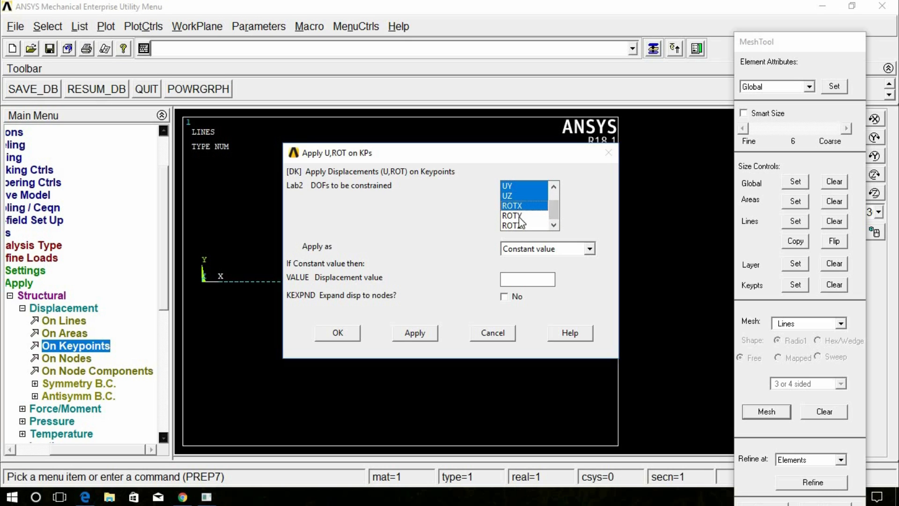
pyautogui.keyDown('ctrl'); pyautogui.click(518, 216); pyautogui.keyUp('ctrl')
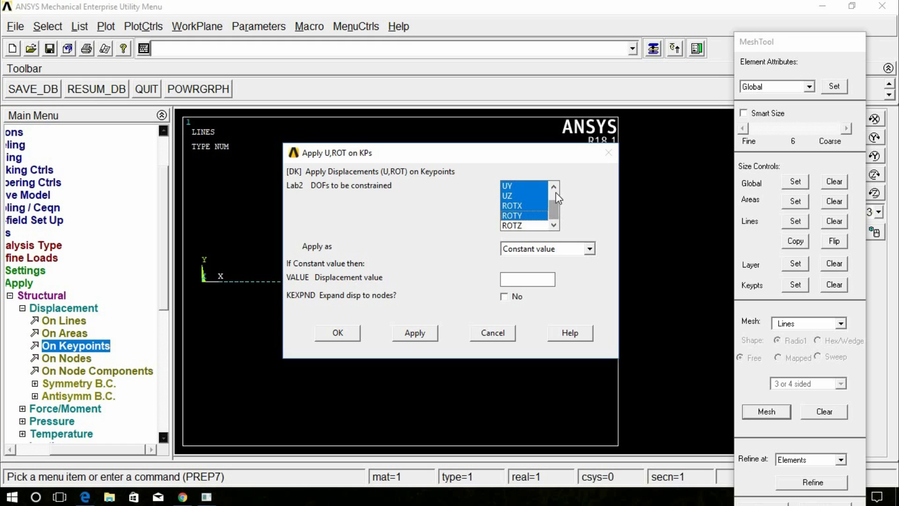
pyautogui.scroll(1, 557, 197)
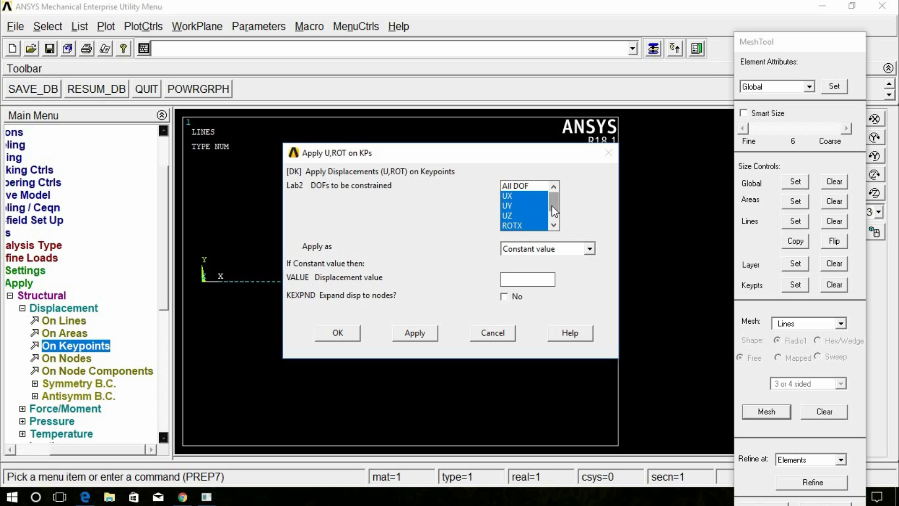
pyautogui.scroll(-2, 551, 206)
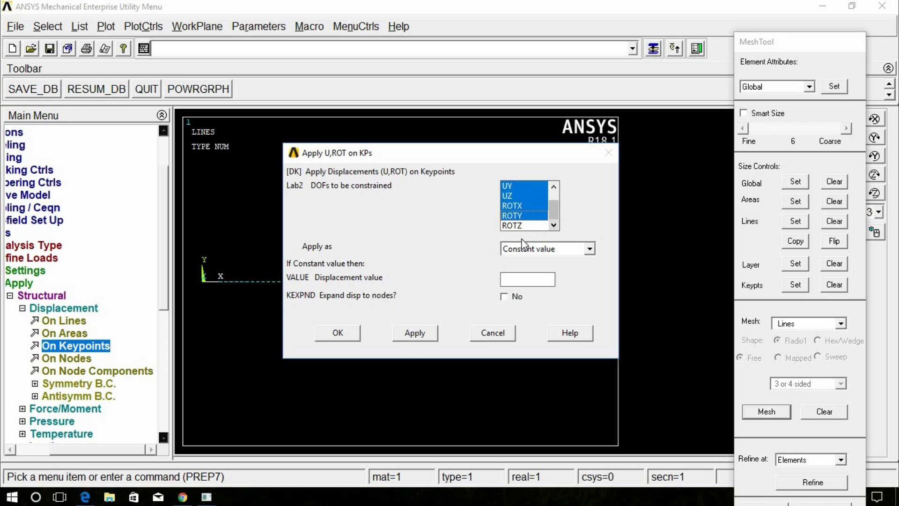
pyautogui.click(348, 335)
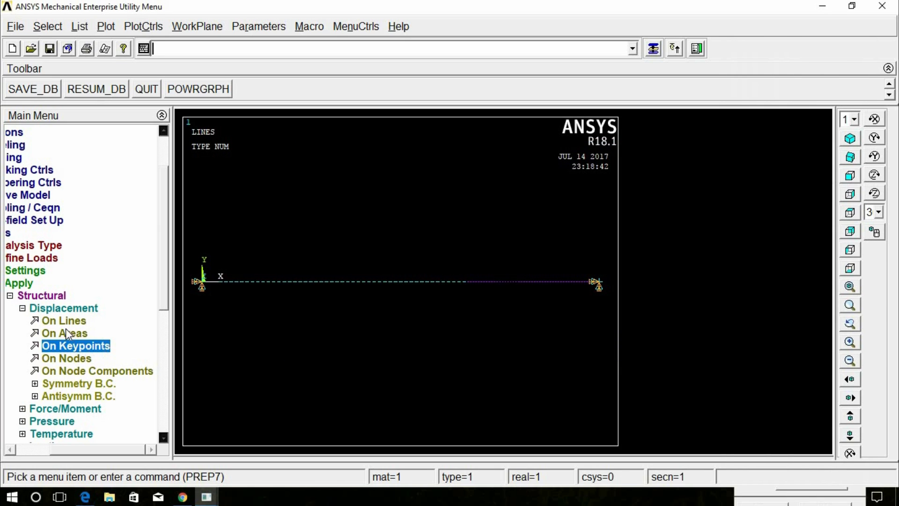
# Apply a uniform pressure of 12 on the beam elements from x = 0 to x = 4
pyautogui.click(52, 308)
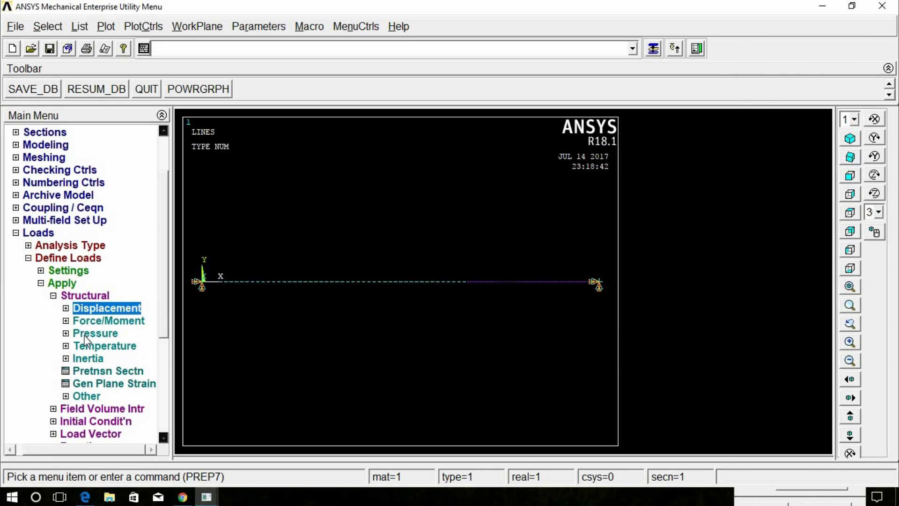
pyautogui.click(89, 333)
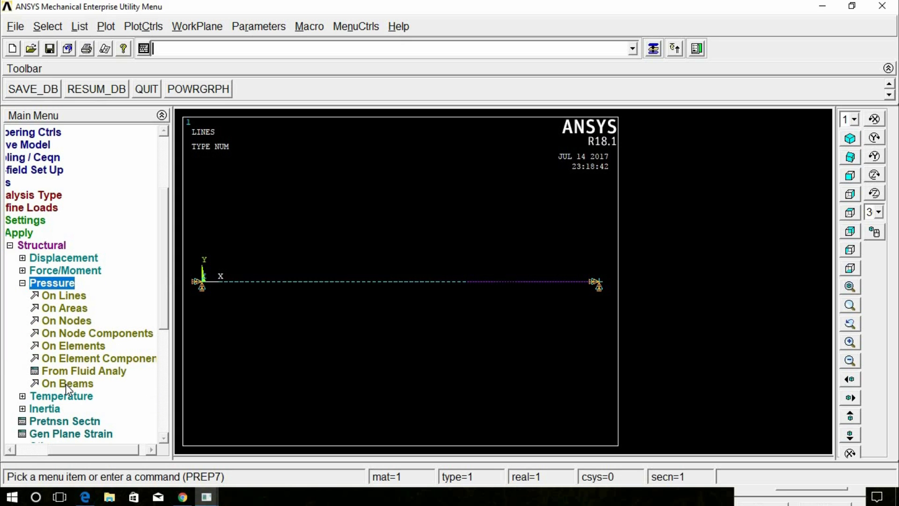
pyautogui.click(65, 383)
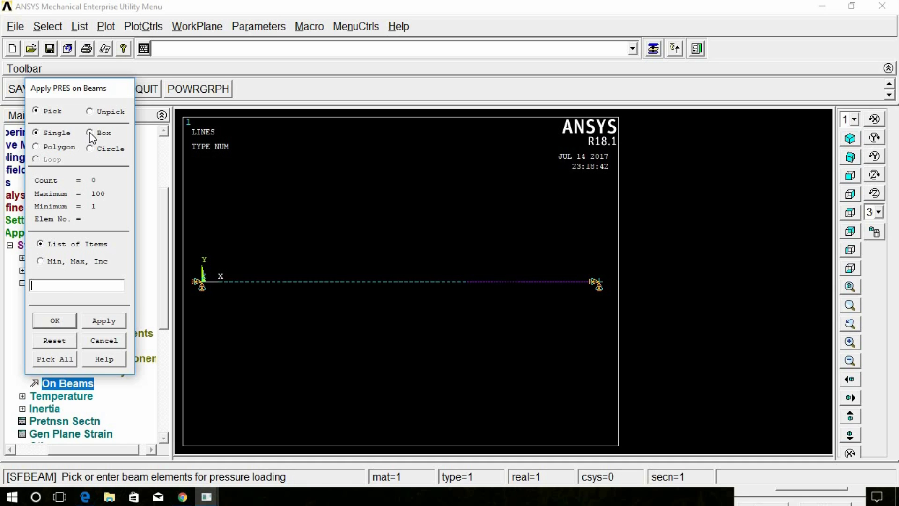
pyautogui.click(89, 133)
pyautogui.moveTo(199, 241); pyautogui.dragTo(467, 346)
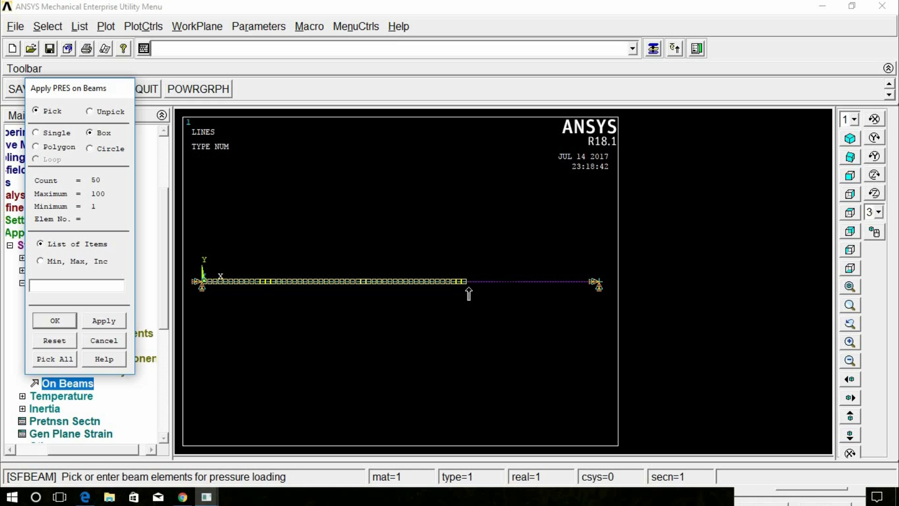
pyautogui.scroll(1, 468, 288)
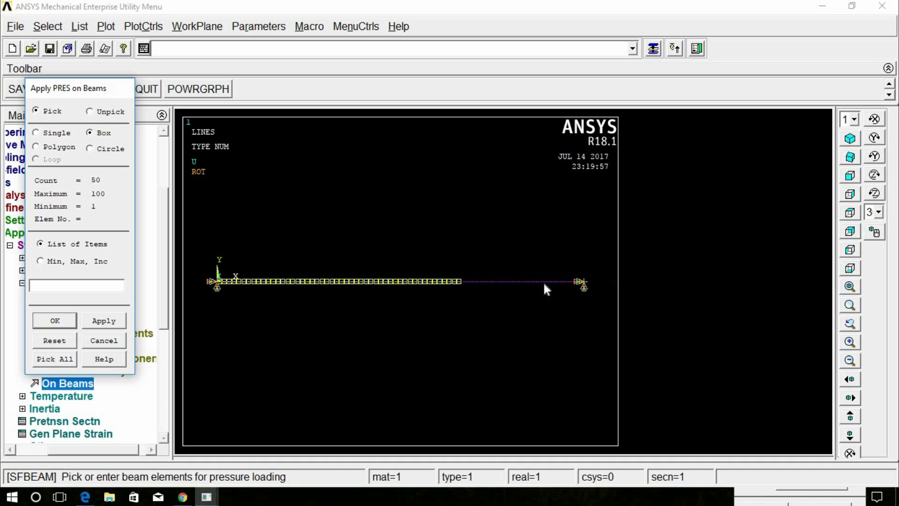
pyautogui.click(60, 321)
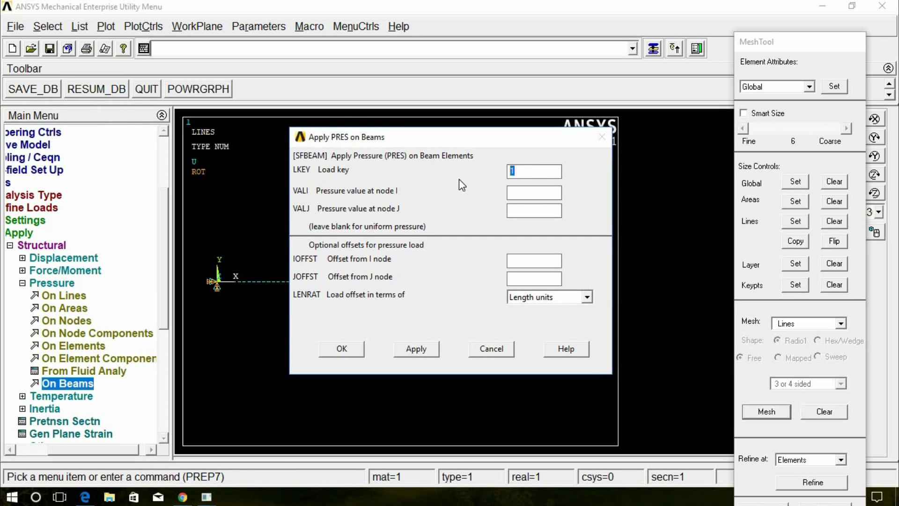
pyautogui.click(514, 193)
pyautogui.write('12')
pyautogui.click(345, 349)
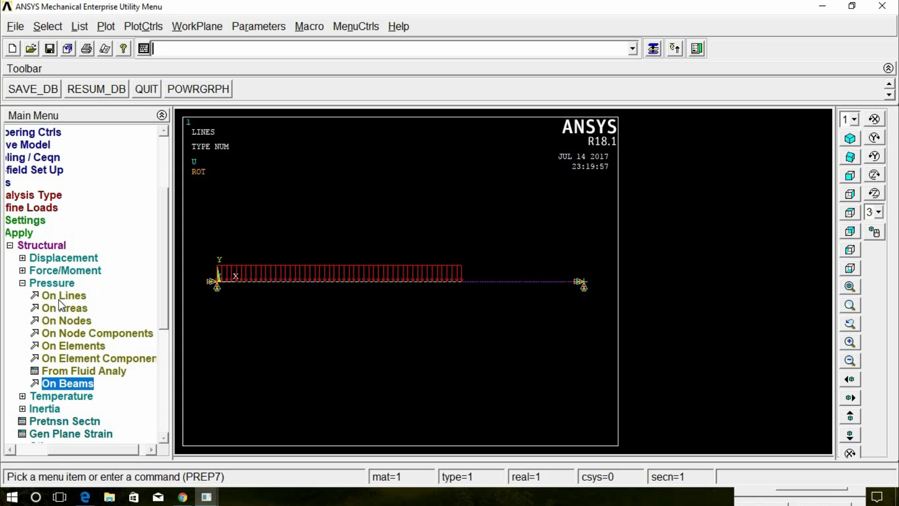
pyautogui.click(51, 284)
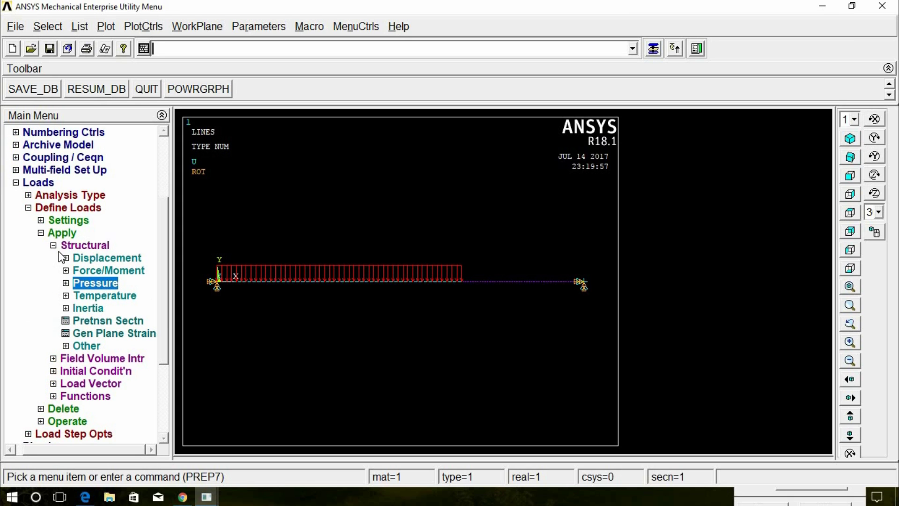
# Collapse the preprocessor branches and solve the current load step
pyautogui.click(68, 246)
pyautogui.click(31, 185)
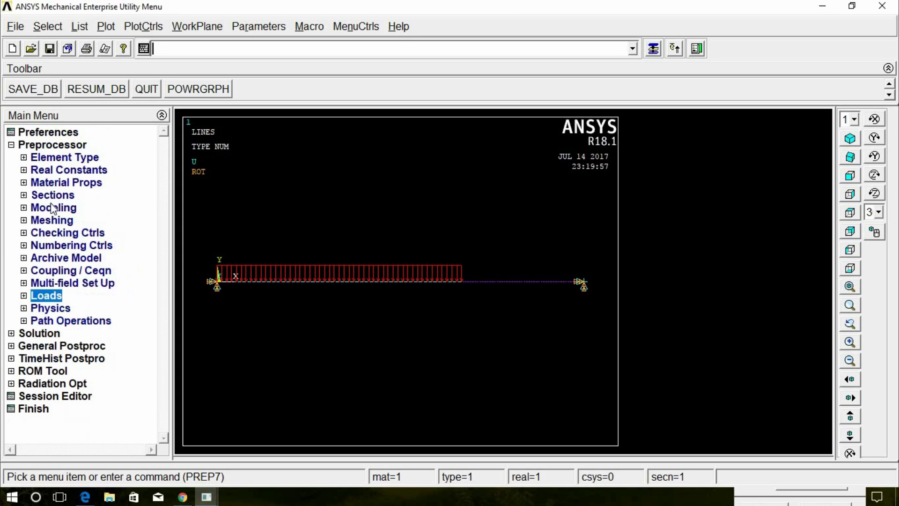
pyautogui.click(26, 145)
pyautogui.click(29, 158)
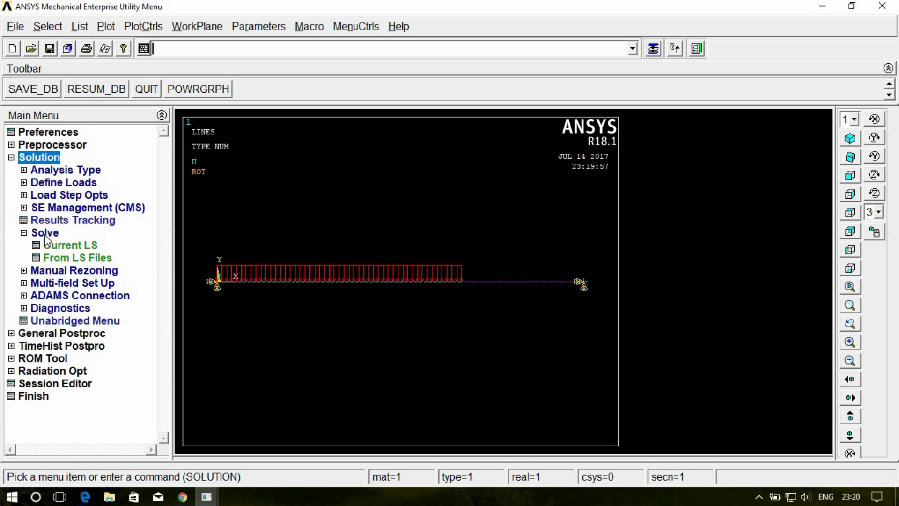
pyautogui.click(53, 249)
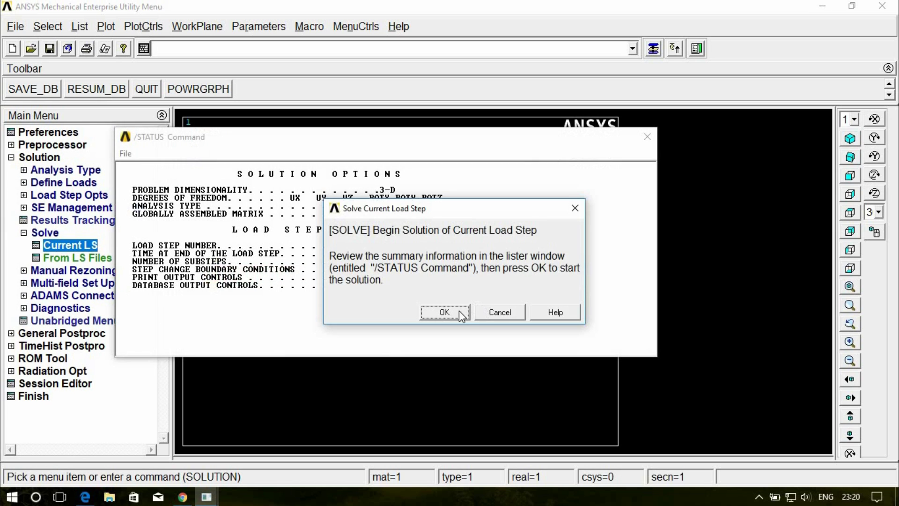
pyautogui.click(451, 314)
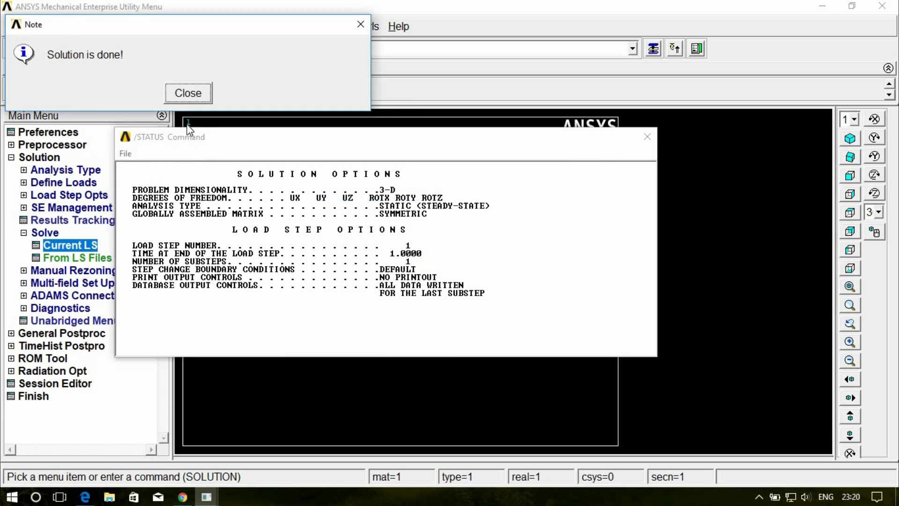
# Dismiss the 'Solution is done!' note and the /STATUS listing, then collapse Solution
pyautogui.click(197, 92)
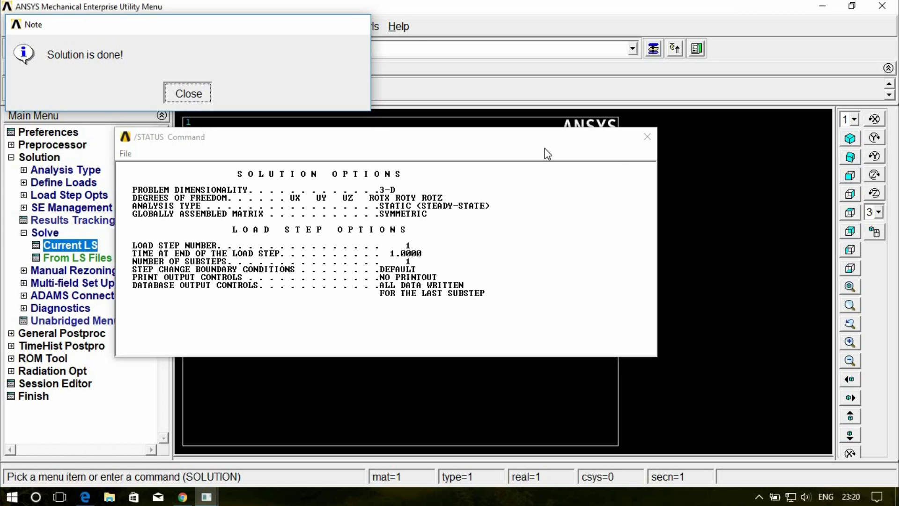
pyautogui.click(647, 137)
pyautogui.click(39, 157)
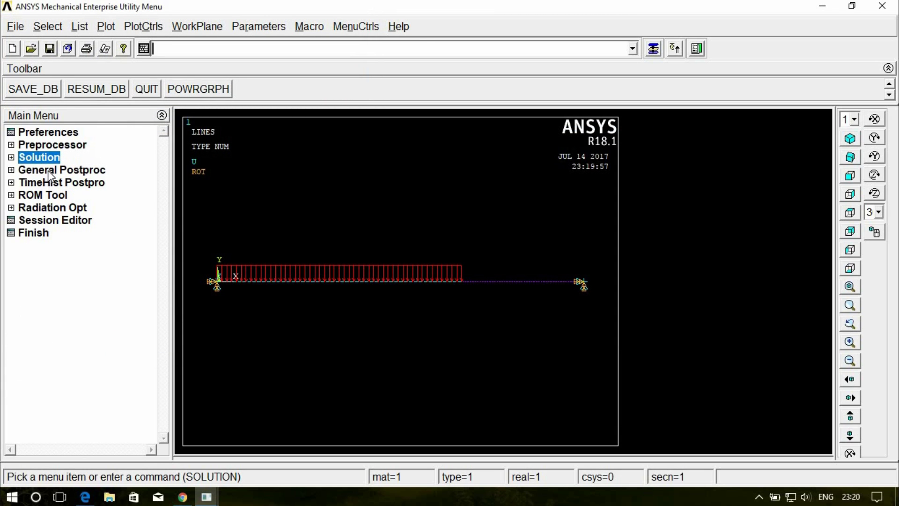
# Add element table items SMIS3 and SMIS6 by SMISC sequence number
pyautogui.click(50, 171)
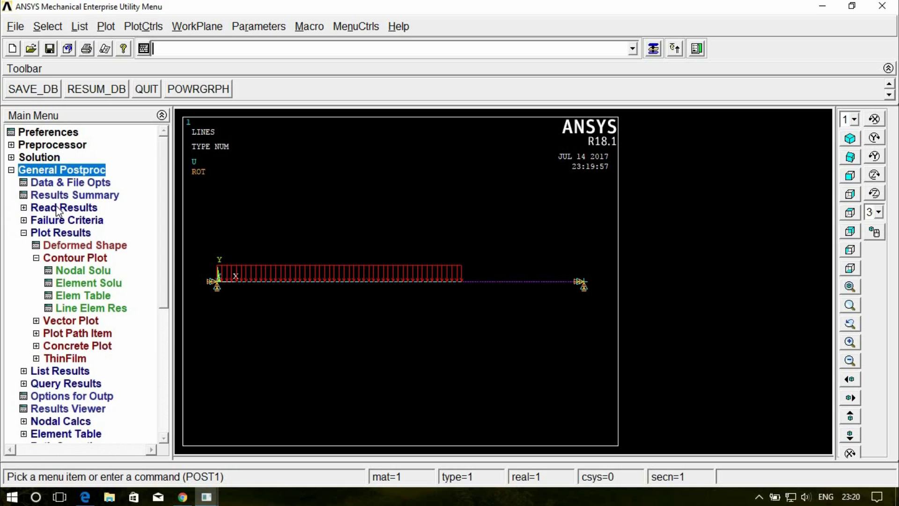
pyautogui.click(49, 233)
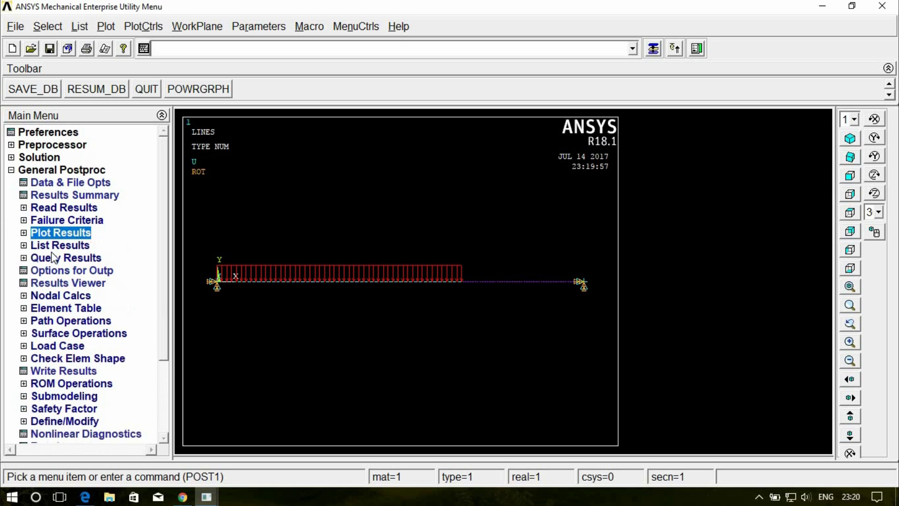
pyautogui.click(55, 308)
pyautogui.click(74, 322)
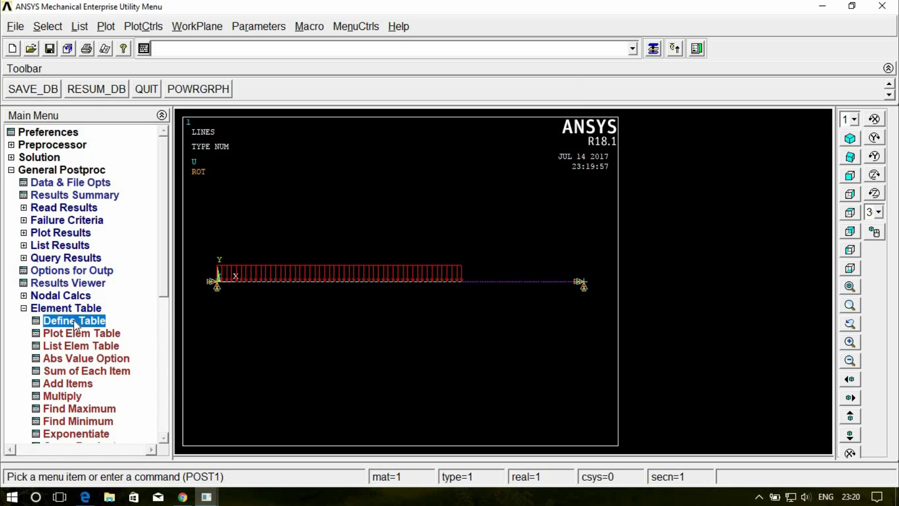
pyautogui.click(147, 335)
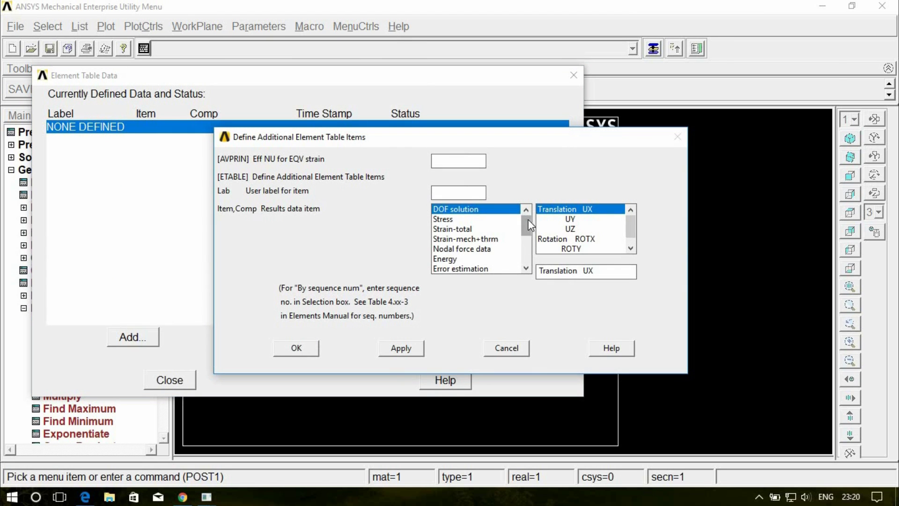
pyautogui.moveTo(527, 219); pyautogui.dragTo(527, 248)
pyautogui.click(492, 269)
pyautogui.click(585, 270)
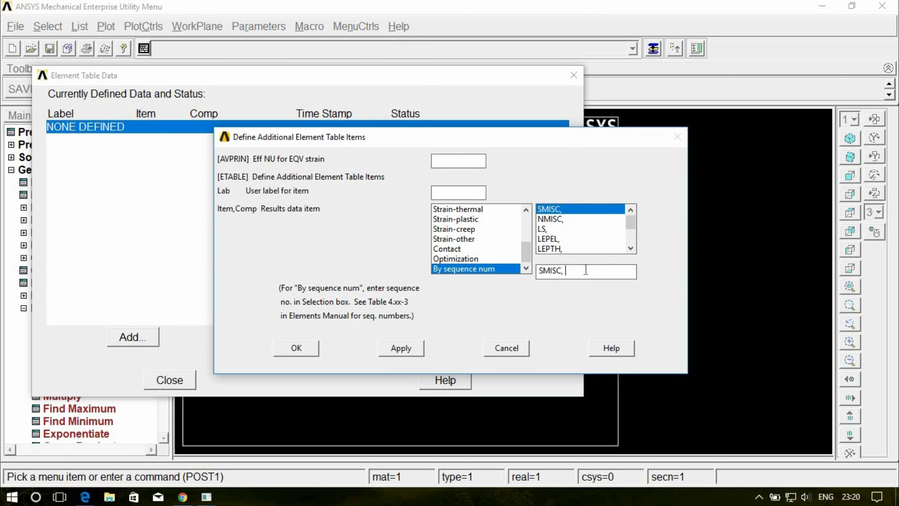
pyautogui.click(399, 347)
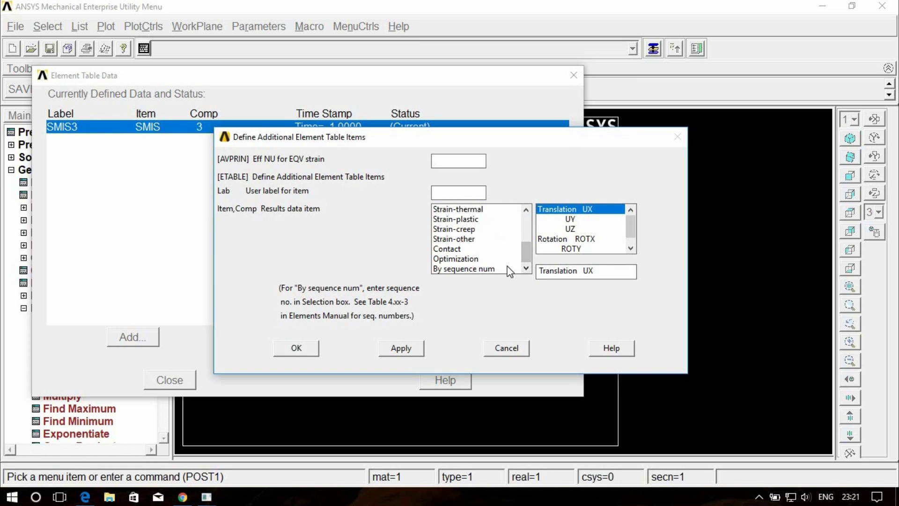
pyautogui.click(513, 268)
pyautogui.click(590, 272)
pyautogui.write('6')
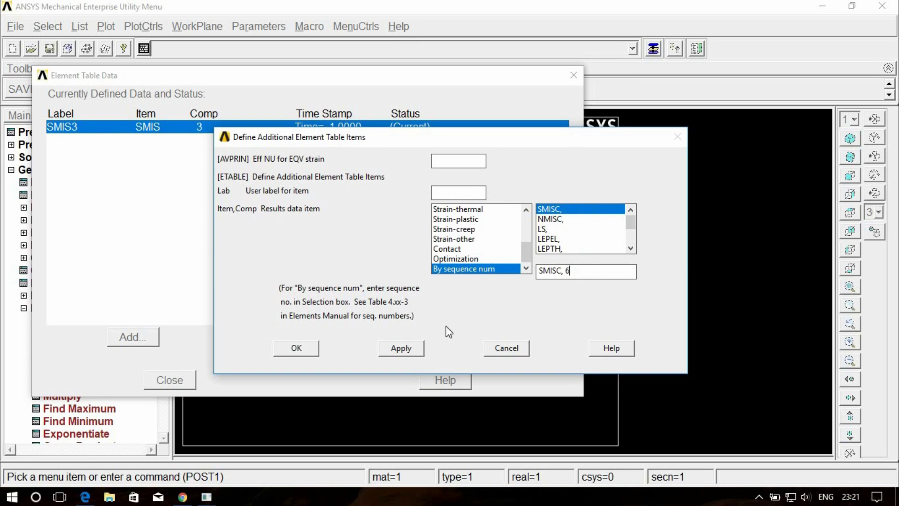
pyautogui.click(419, 348)
# Add SMISC items 16 and 19 to the element table and close the table window
pyautogui.moveTo(525, 232); pyautogui.dragTo(525, 256)
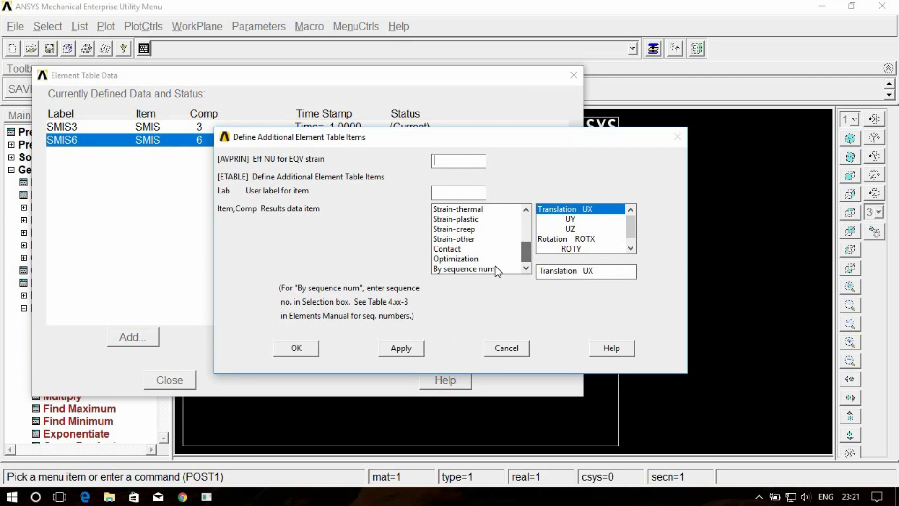
pyautogui.click(496, 269)
pyautogui.click(576, 272)
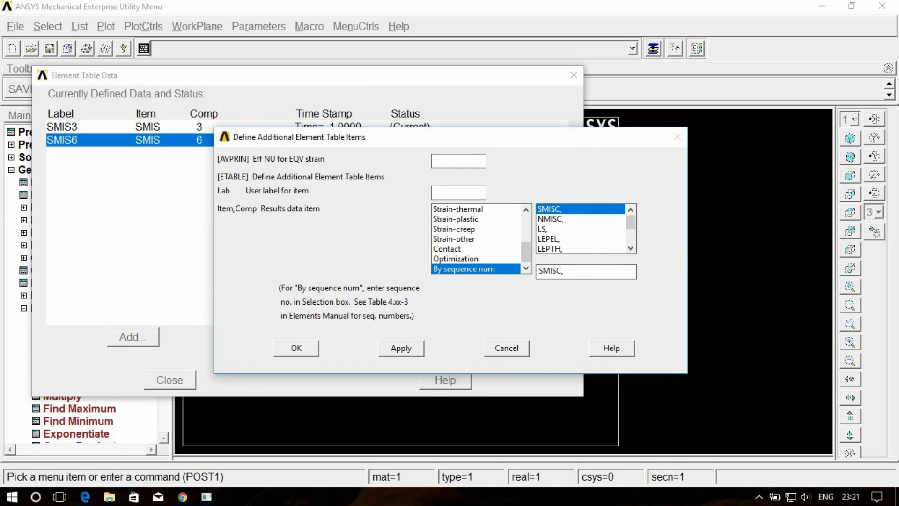
pyautogui.write('16')
pyautogui.click(401, 347)
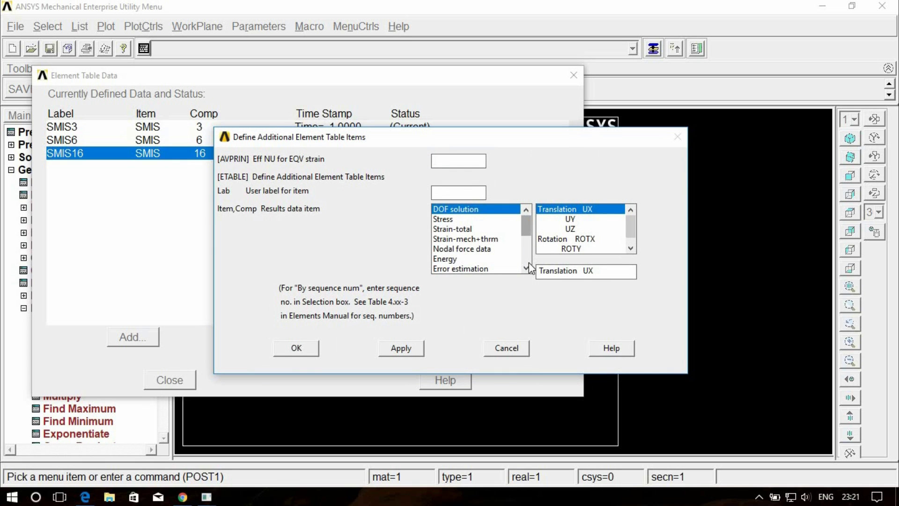
pyautogui.click(526, 261)
pyautogui.click(502, 270)
pyautogui.click(597, 271)
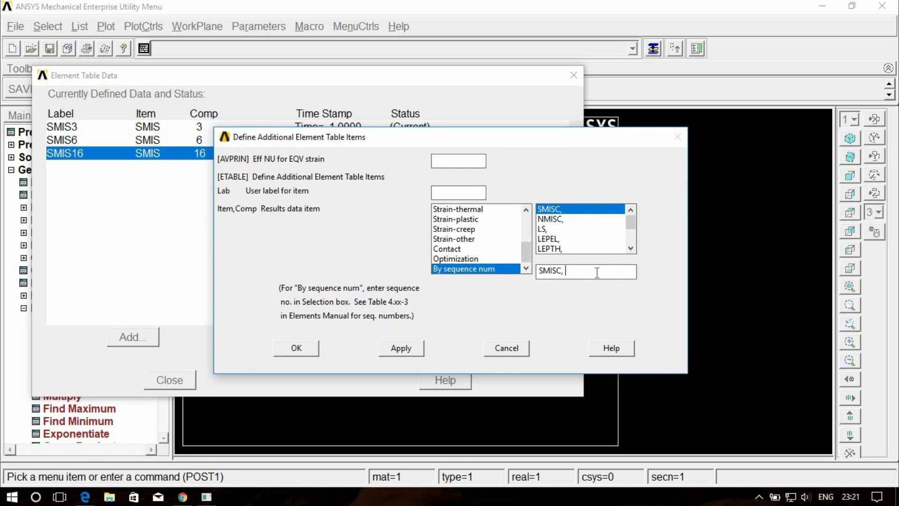
pyautogui.write('19')
pyautogui.click(304, 353)
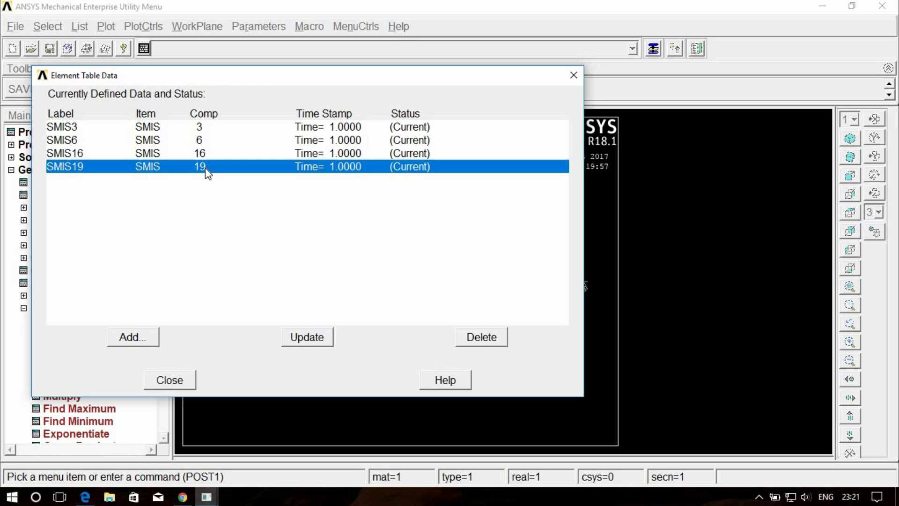
pyautogui.click(174, 380)
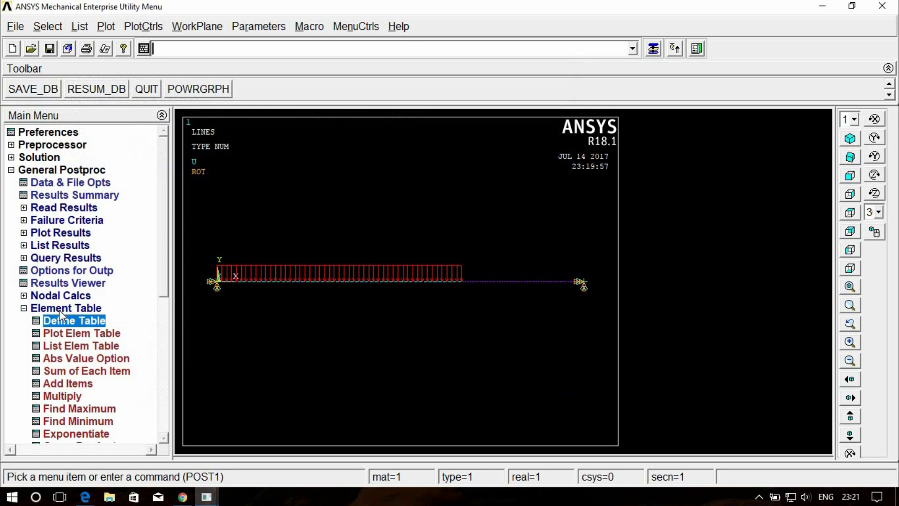
# Plot the bending moment diagram with Line Elem Res, LabI SMIS3 and LabJ SMIS16 (0.32 to 42.656)
pyautogui.click(59, 309)
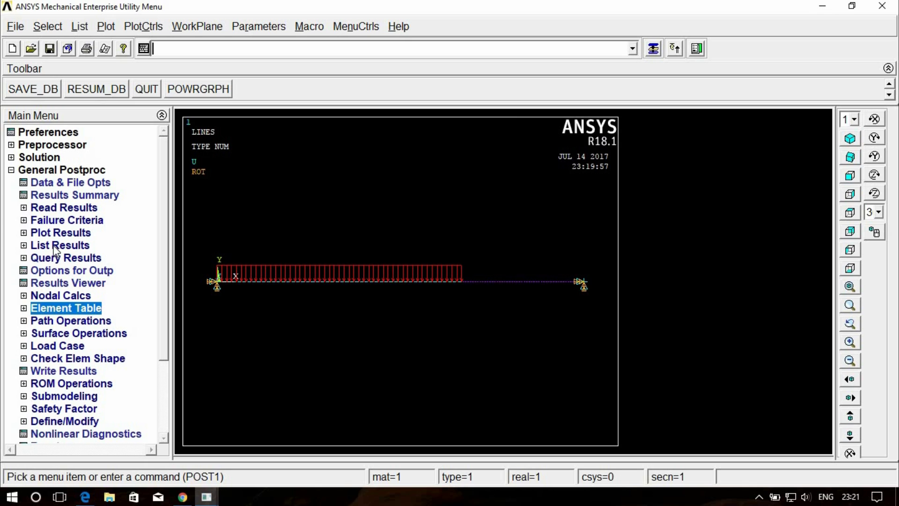
pyautogui.click(60, 233)
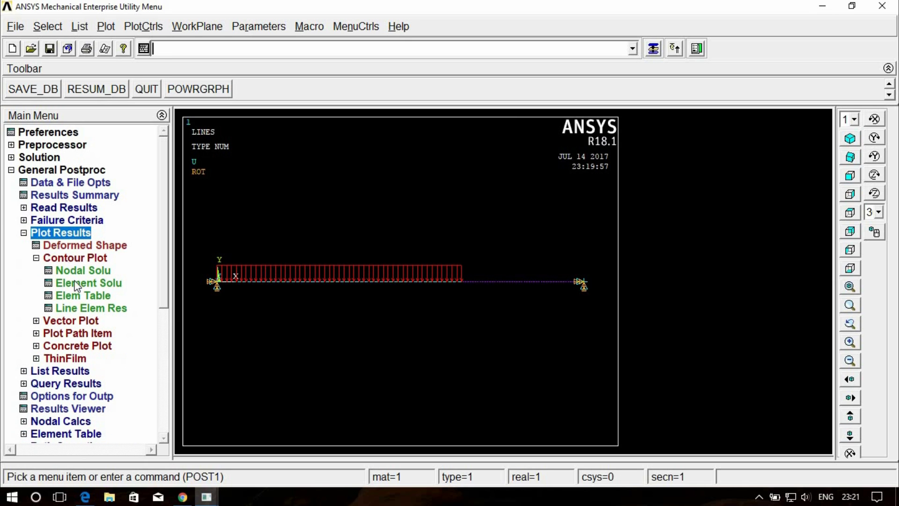
pyautogui.click(83, 308)
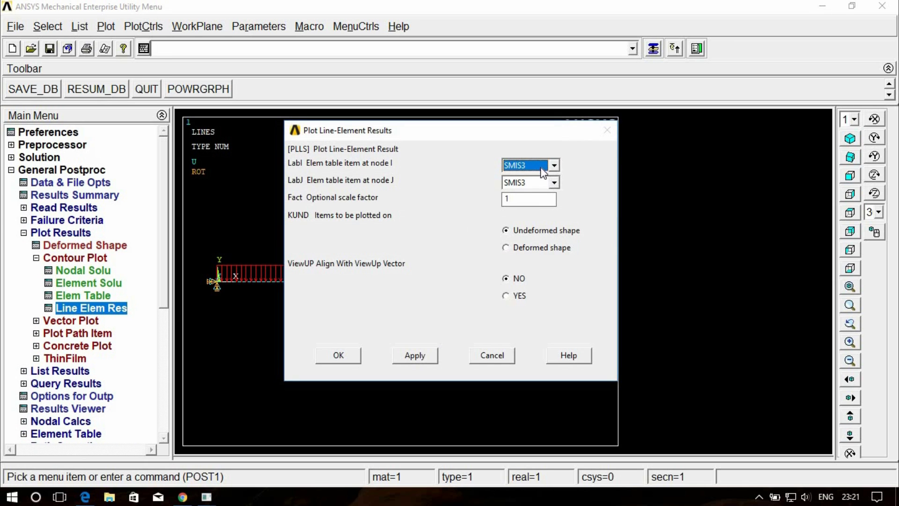
pyautogui.click(544, 183)
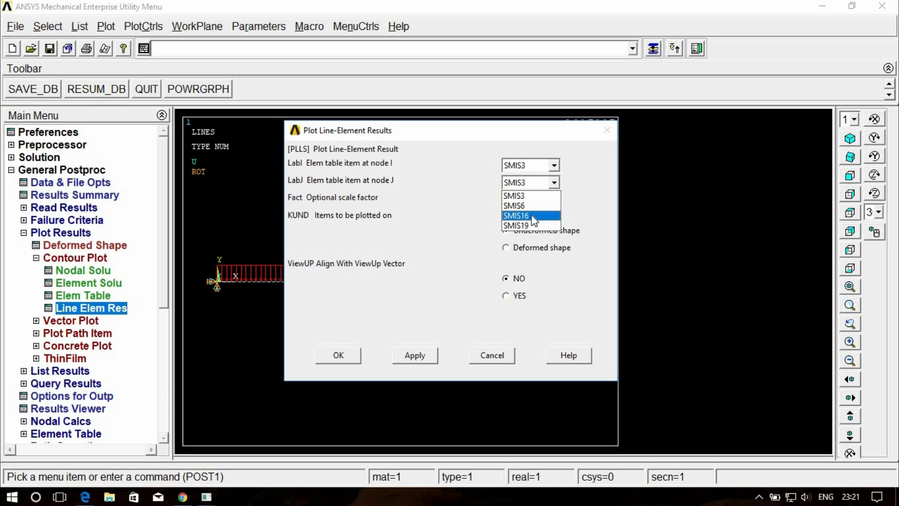
pyautogui.click(532, 216)
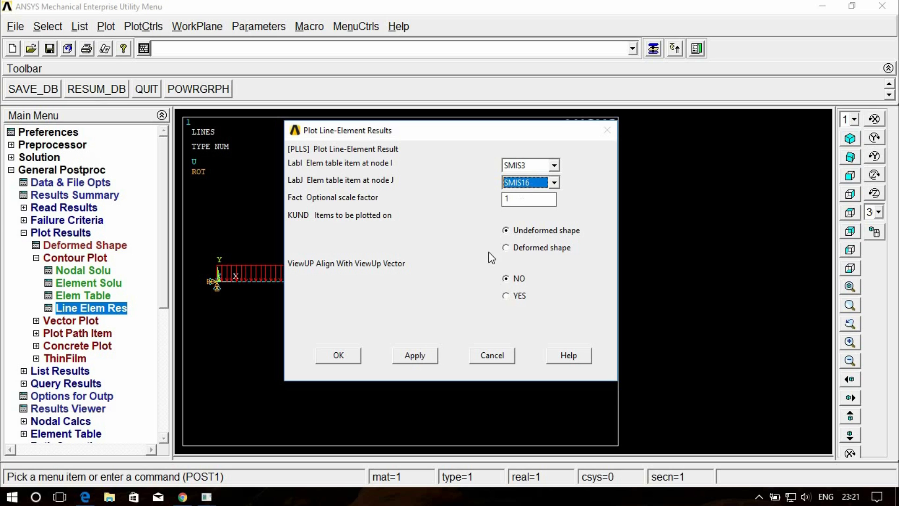
pyautogui.click(338, 355)
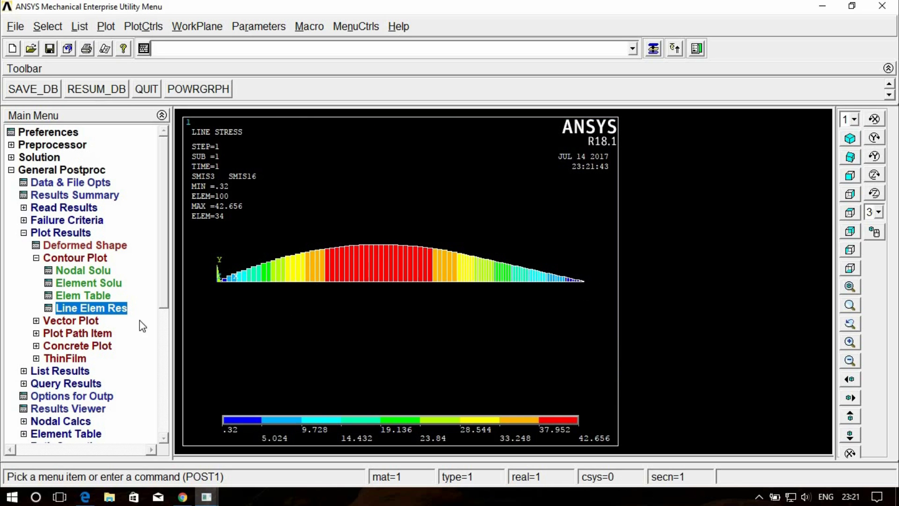
pyautogui.click(109, 309)
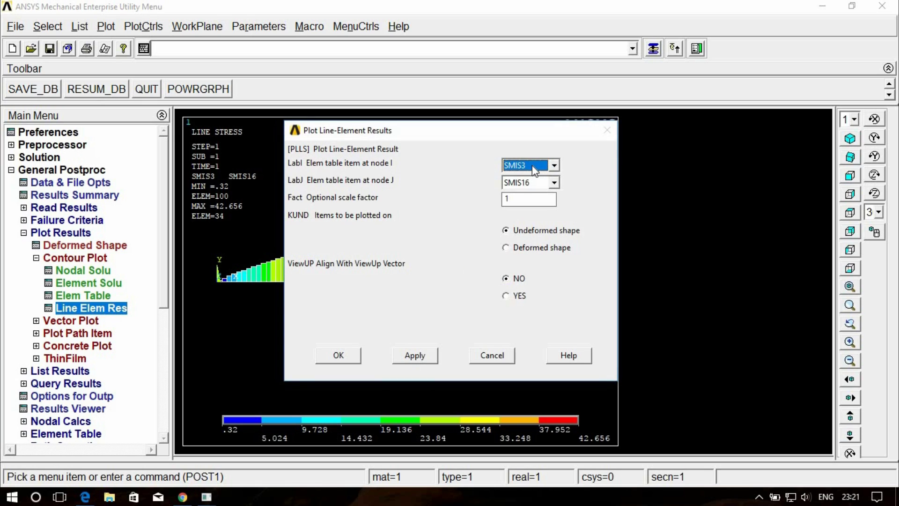
# Plot the shear force diagram with LabI SMIS6 and LabJ SMIS19, ranging -31.52 to 16
pyautogui.click(532, 165)
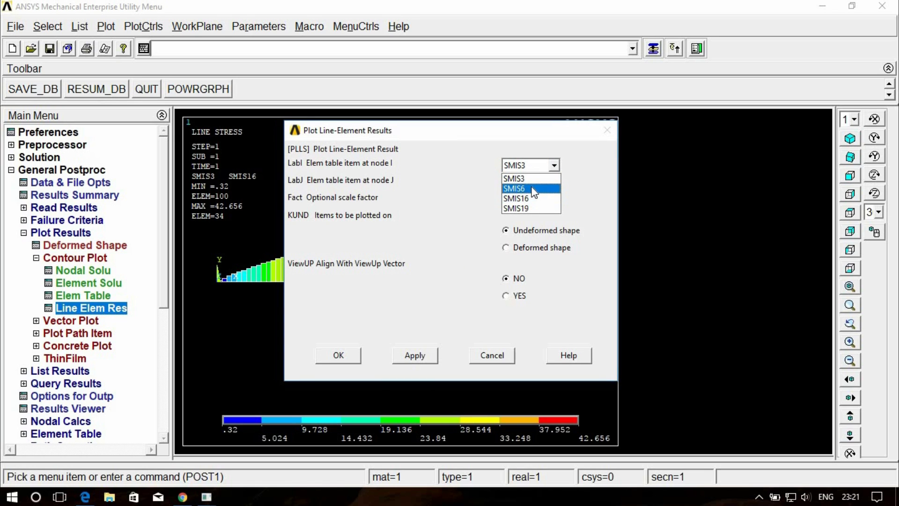
pyautogui.click(532, 189)
pyautogui.click(530, 182)
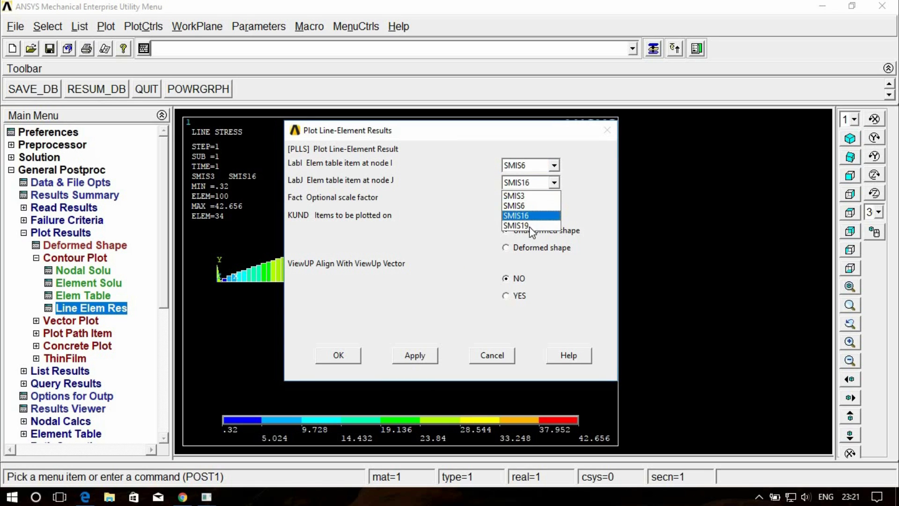
pyautogui.click(518, 225)
pyautogui.click(337, 356)
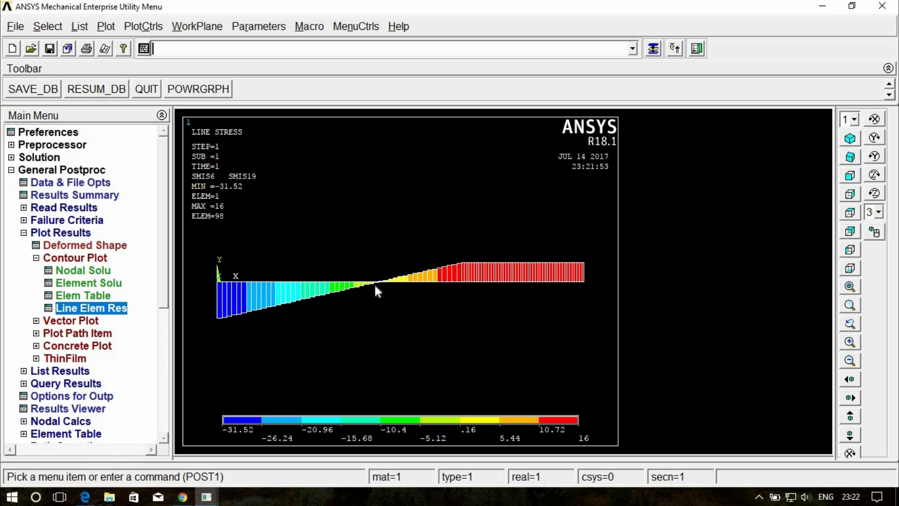
# List reaction solutions for all items: FY 32 at node 1 and 16 at node 52
pyautogui.click(52, 258)
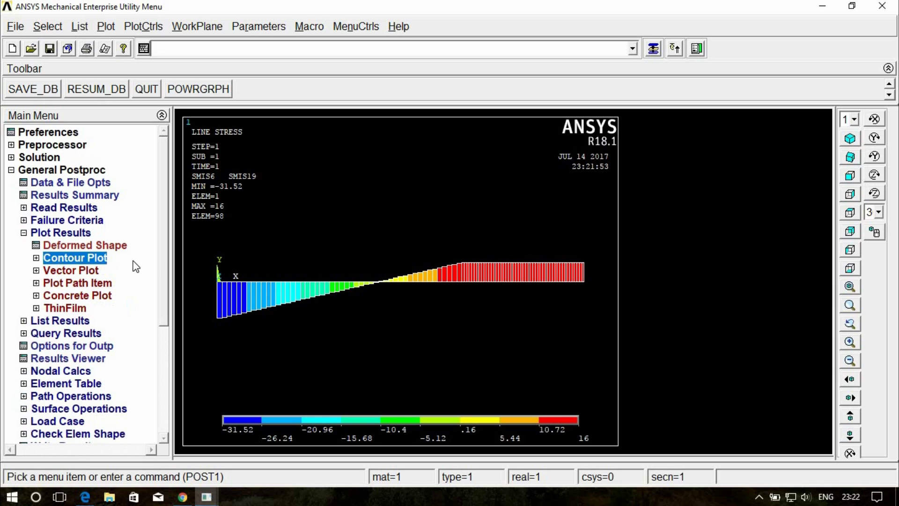
pyautogui.click(83, 232)
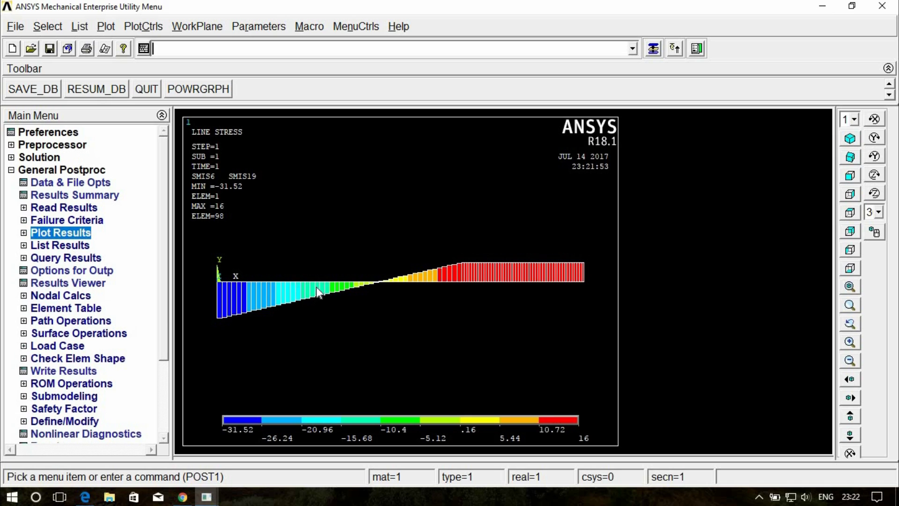
pyautogui.click(66, 246)
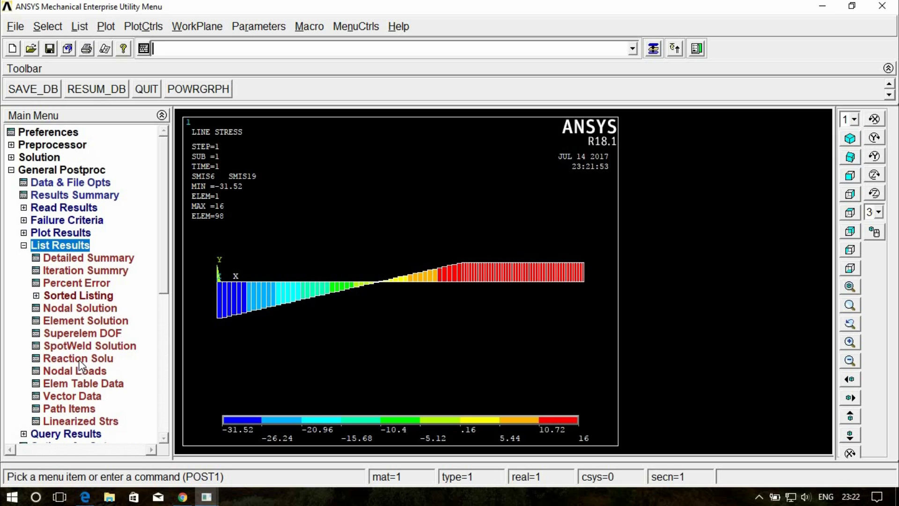
pyautogui.click(78, 358)
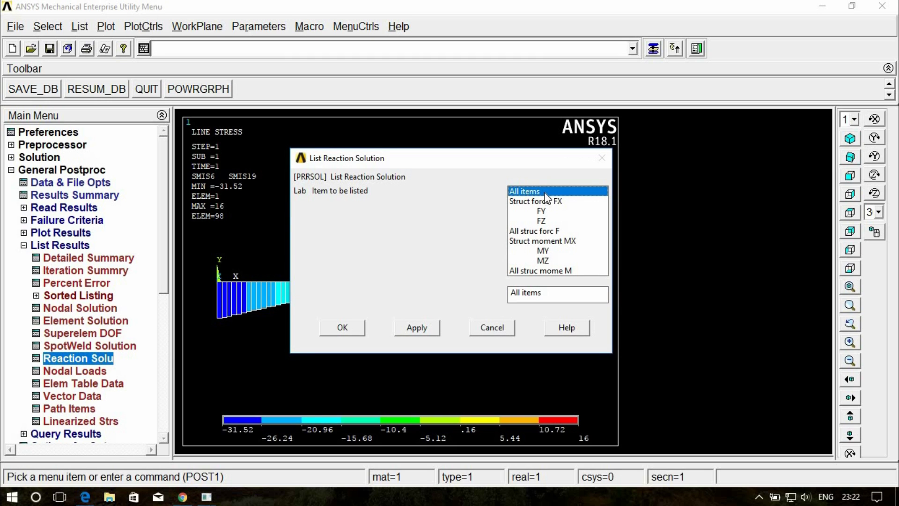
pyautogui.click(342, 327)
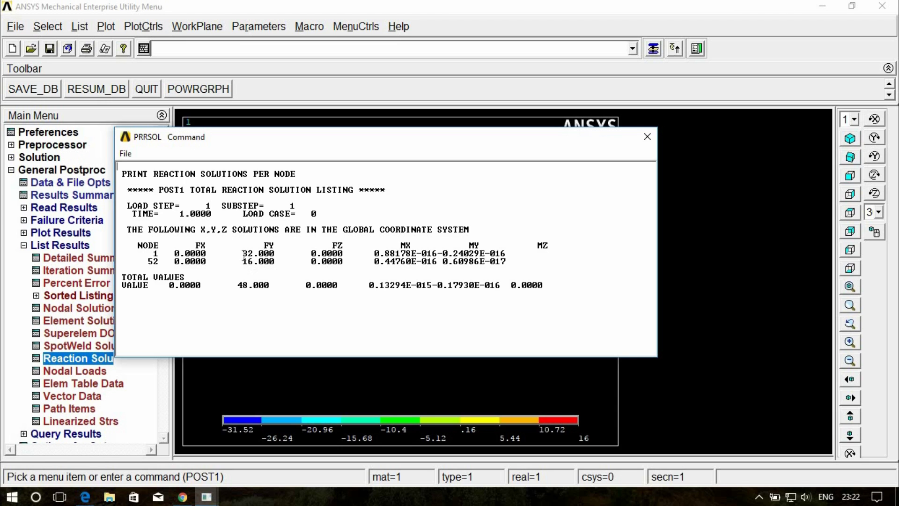
# Compare the reactions with the hand calculation in Beams.pdf, then return to ANSYS
pyautogui.click(89, 497)
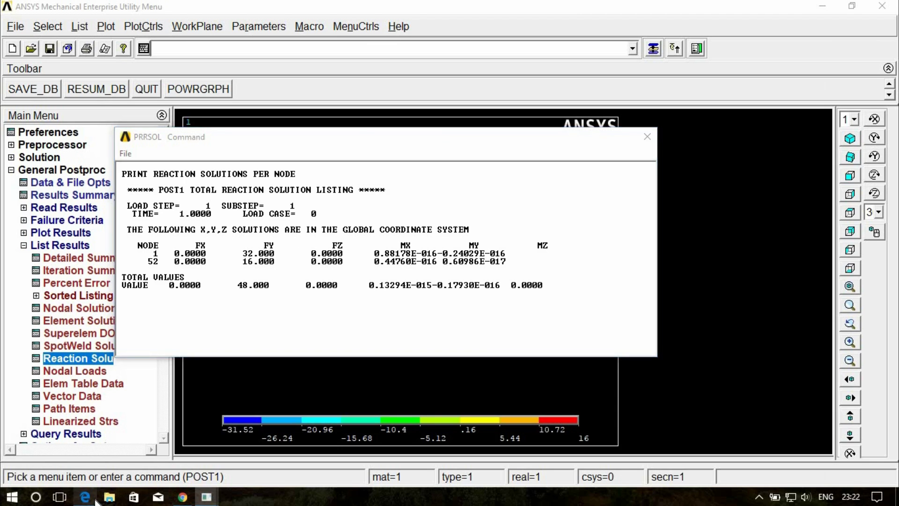
pyautogui.scroll(-1, 328, 278)
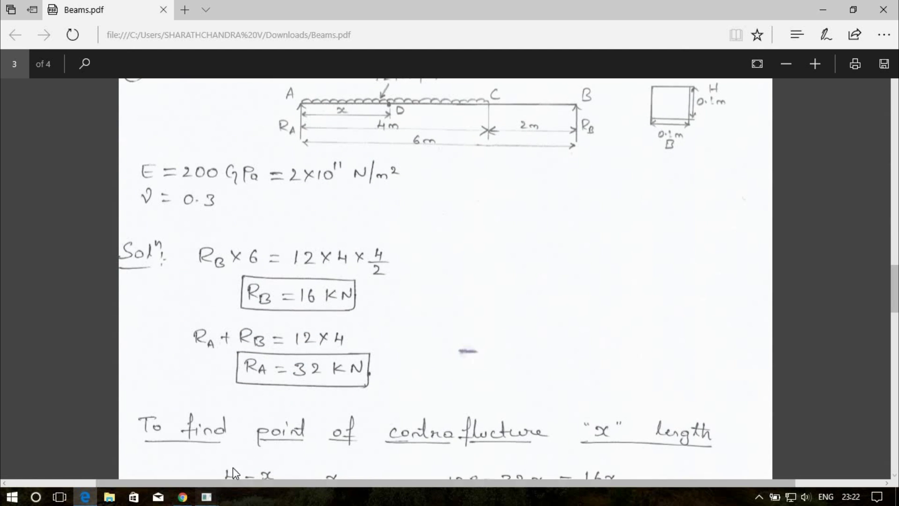
pyautogui.click(262, 431)
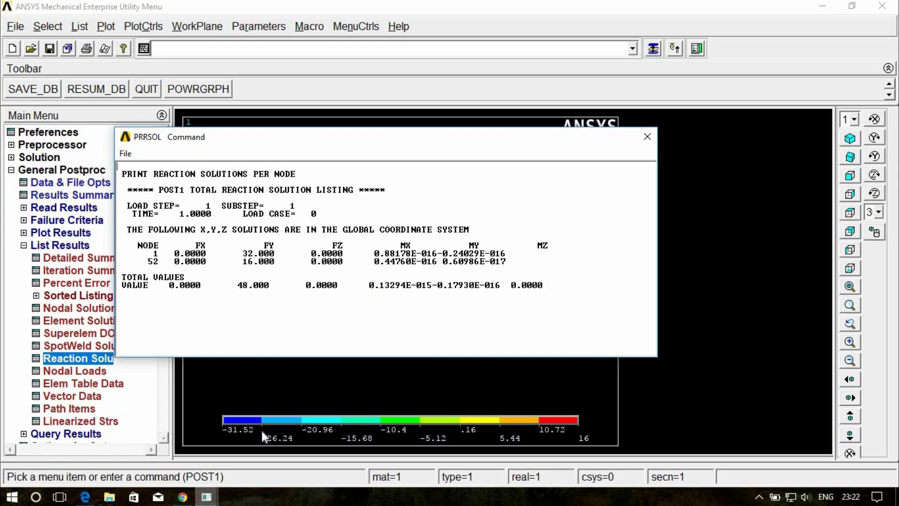
# Close the reaction listing and plot the von Mises (SEQV) nodal stress contour
pyautogui.click(647, 137)
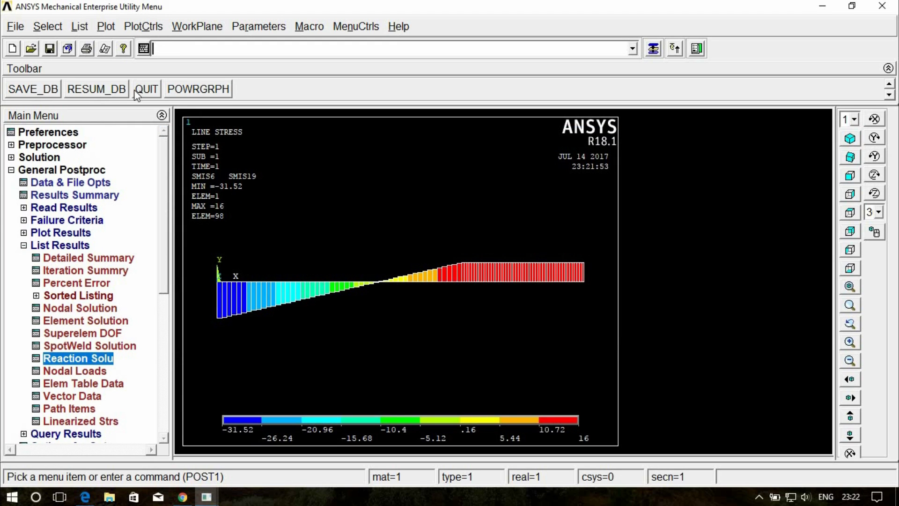
pyautogui.click(75, 243)
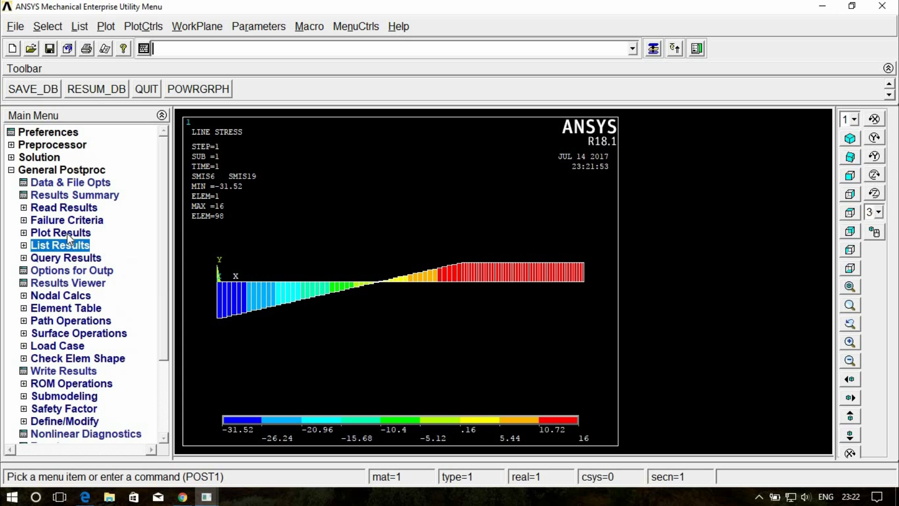
pyautogui.click(67, 233)
pyautogui.click(75, 258)
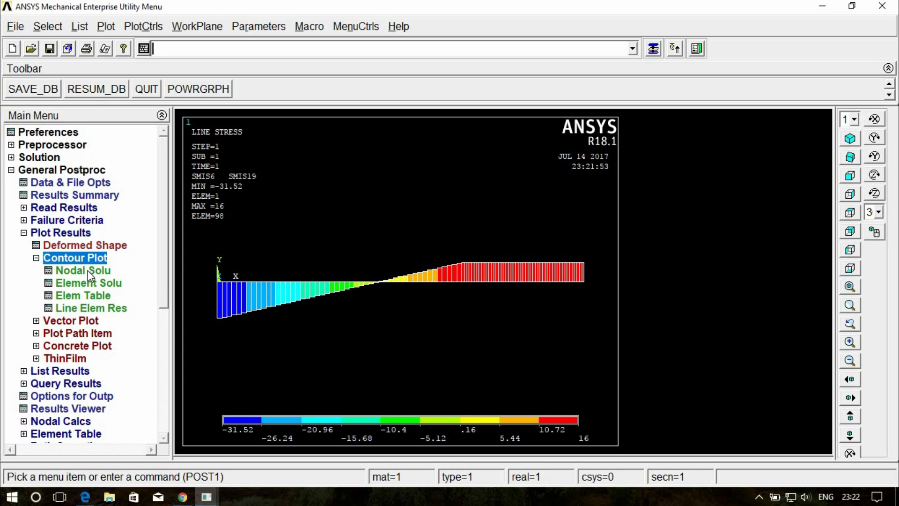
pyautogui.click(82, 270)
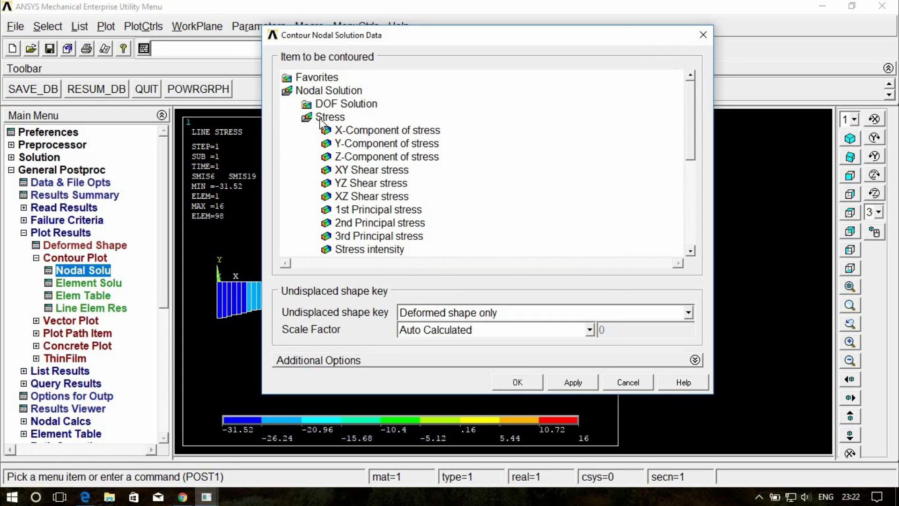
pyautogui.scroll(-2, 692, 120)
pyautogui.click(373, 209)
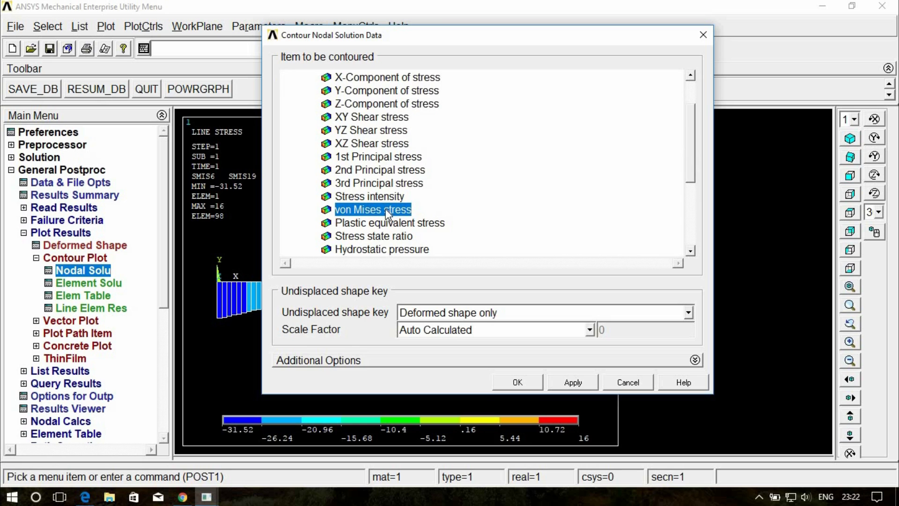
pyautogui.click(518, 382)
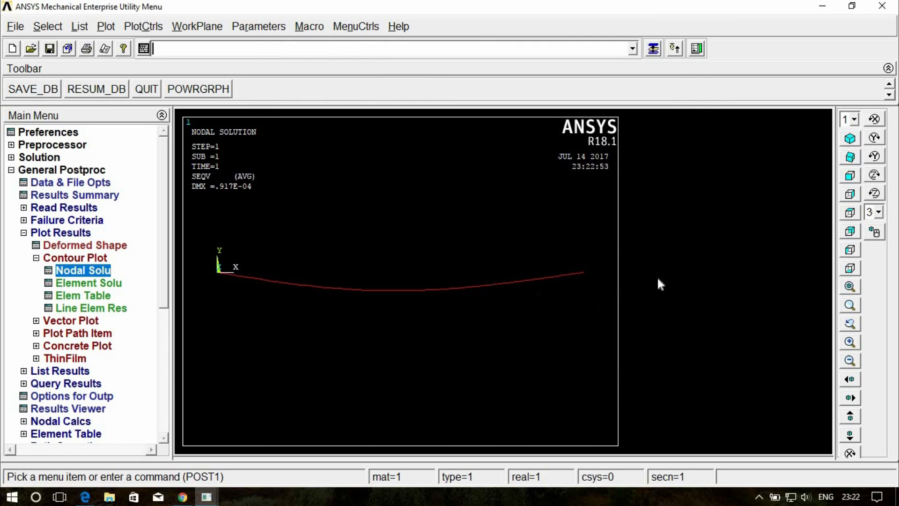
# Turn on ESHAPE so the von Mises plot shows solid beam cross-sections, then view from the front
pyautogui.click(850, 142)
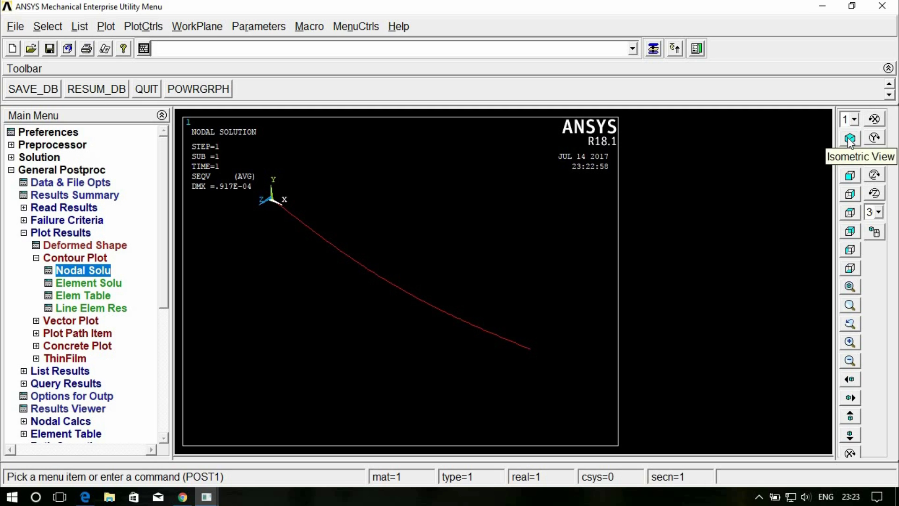
pyautogui.click(151, 27)
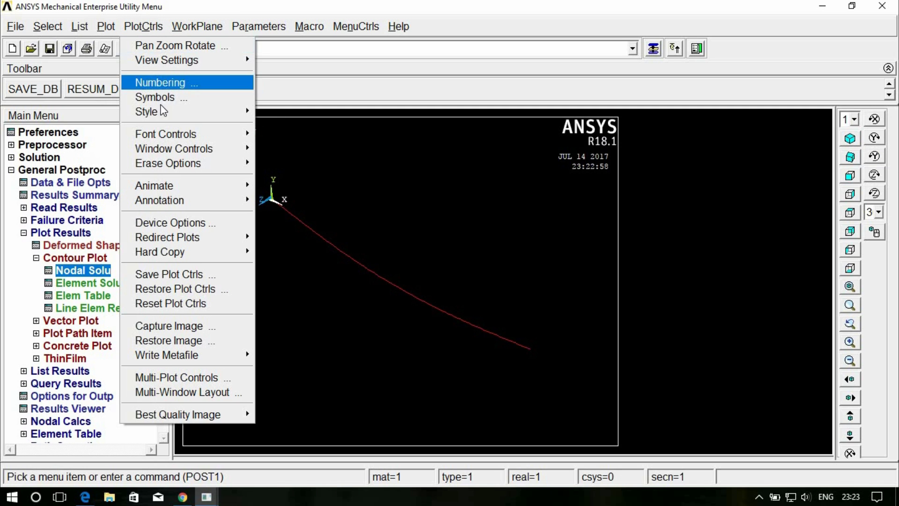
pyautogui.moveTo(198, 112)
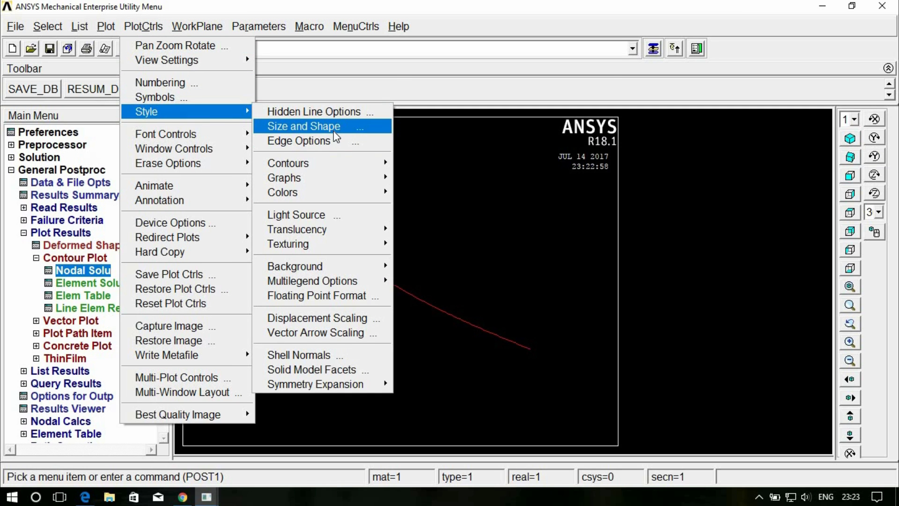
pyautogui.click(333, 129)
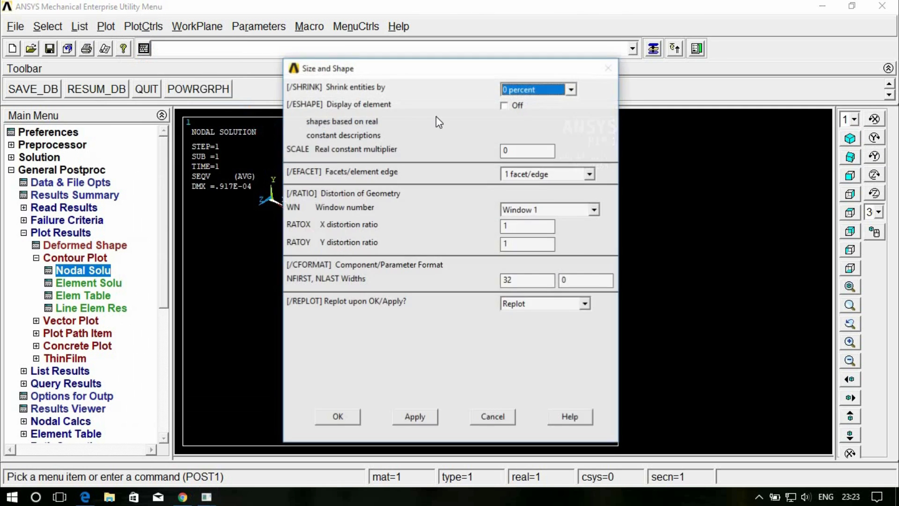
pyautogui.click(504, 106)
pyautogui.click(358, 419)
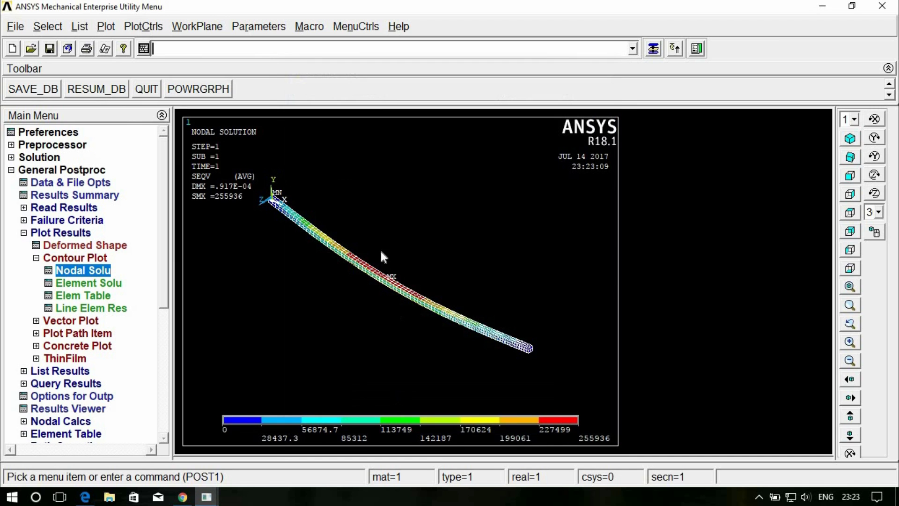
pyautogui.scroll(3, 387, 296)
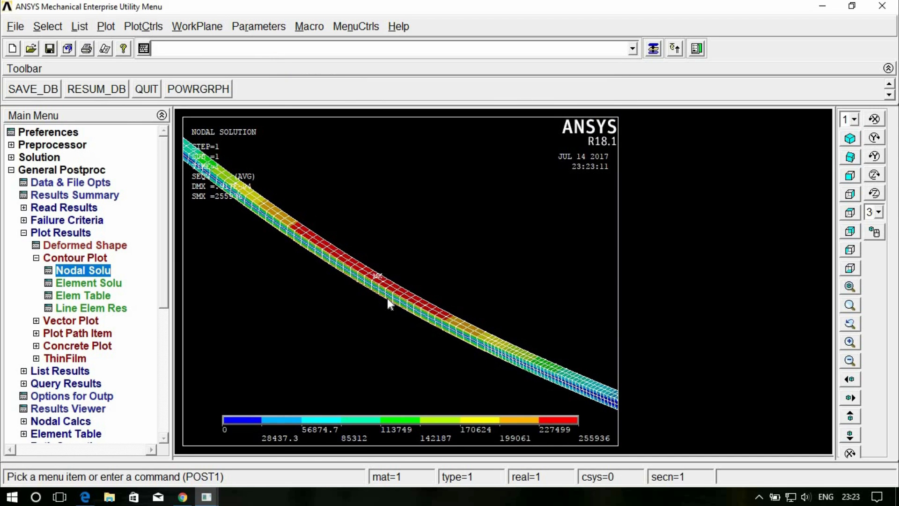
pyautogui.scroll(-3, 386, 298)
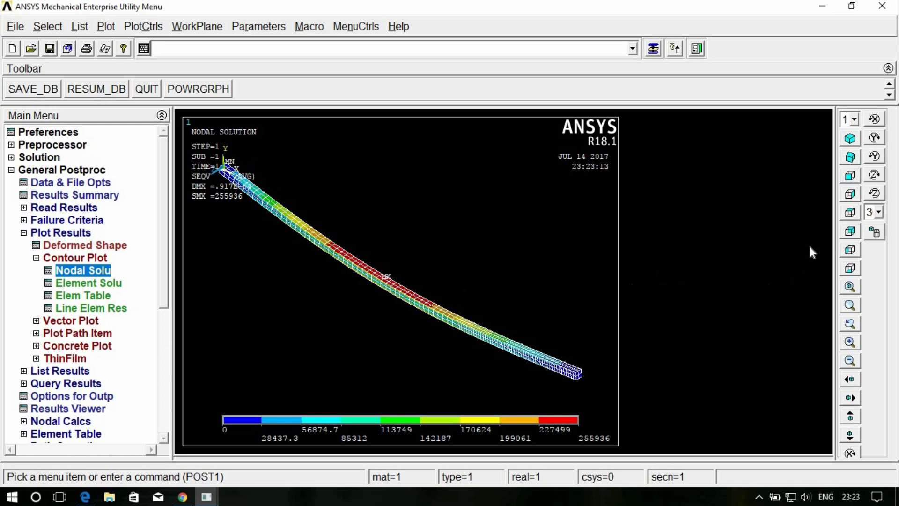
pyautogui.click(849, 175)
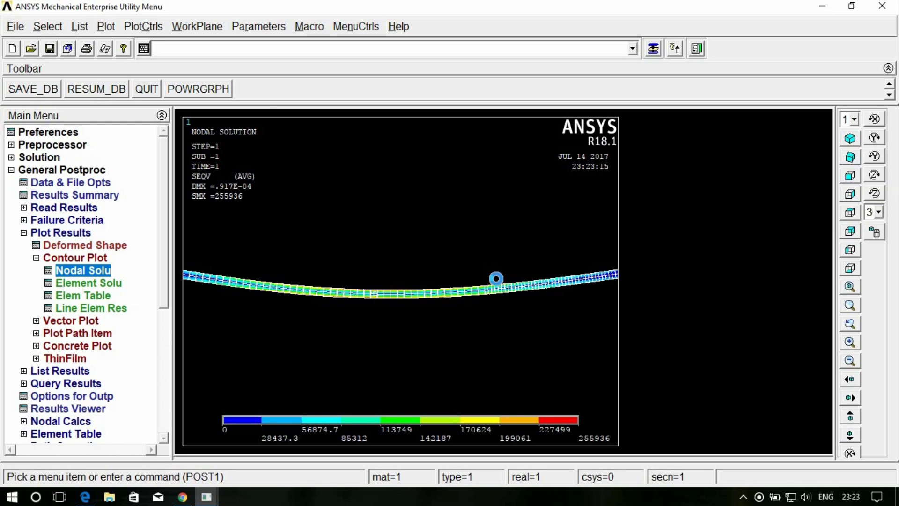
# Animate the deformed shape only with a 1-second time delay, then stop playback
pyautogui.click(142, 27)
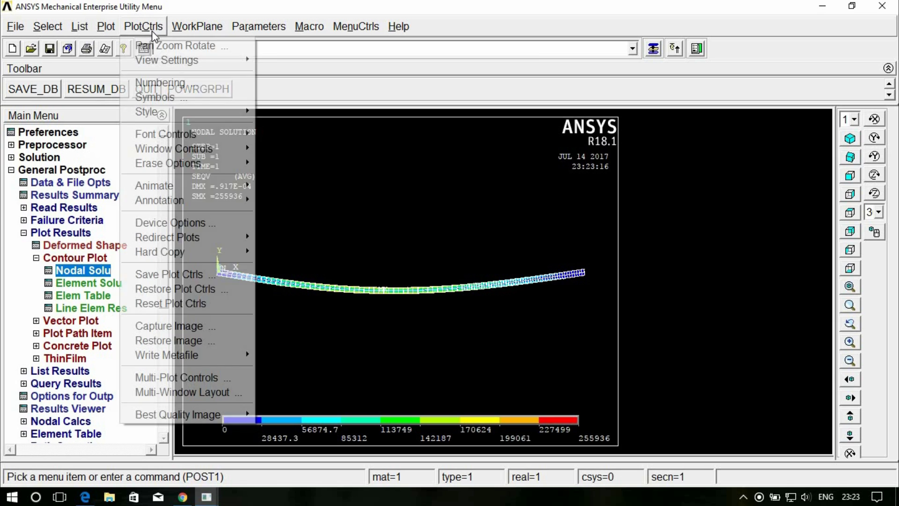
pyautogui.moveTo(225, 187)
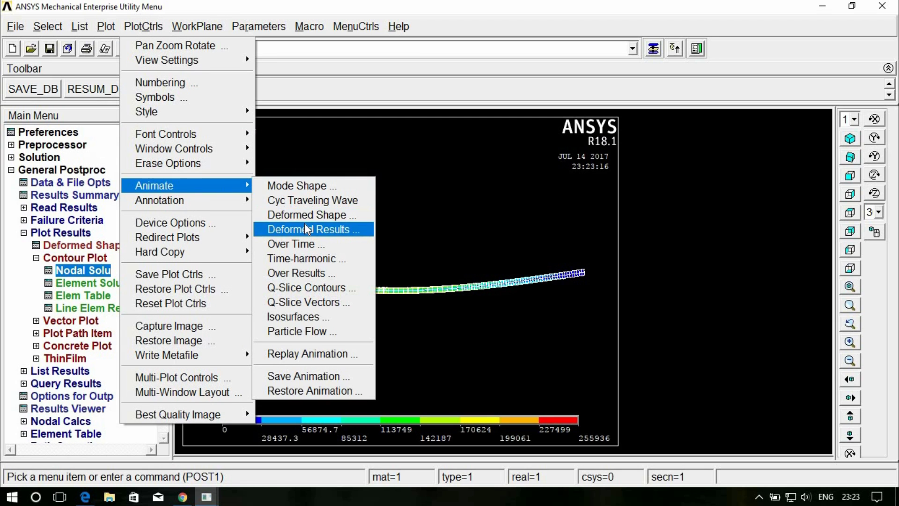
pyautogui.click(308, 216)
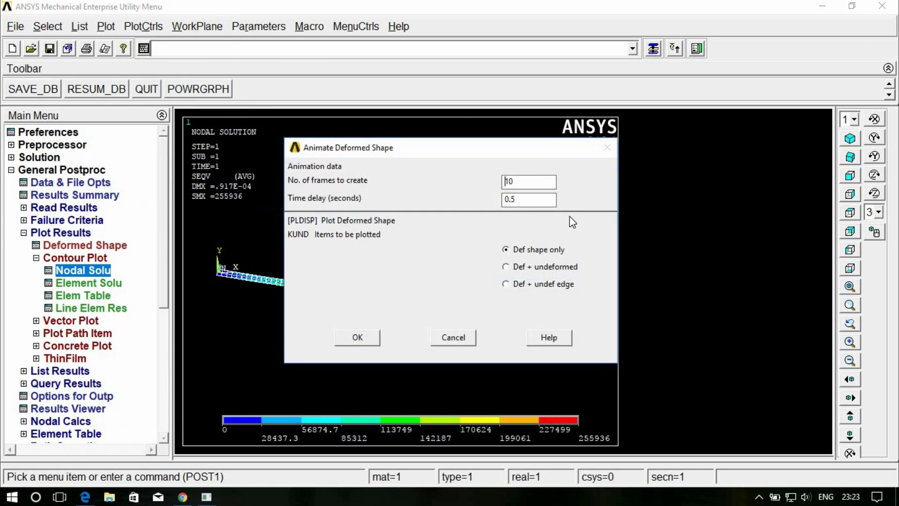
pyautogui.click(508, 253)
pyautogui.moveTo(517, 199); pyautogui.dragTo(503, 199)
pyautogui.write('1')
pyautogui.click(358, 338)
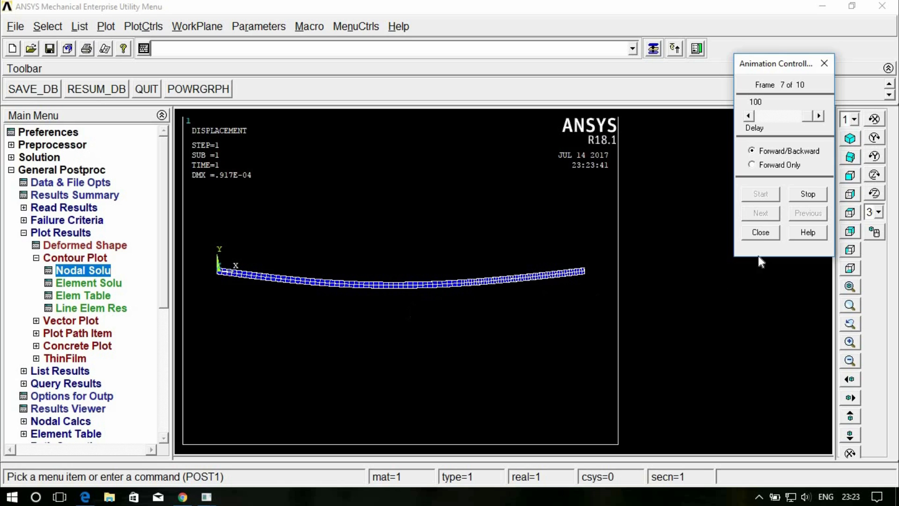
pyautogui.click(816, 193)
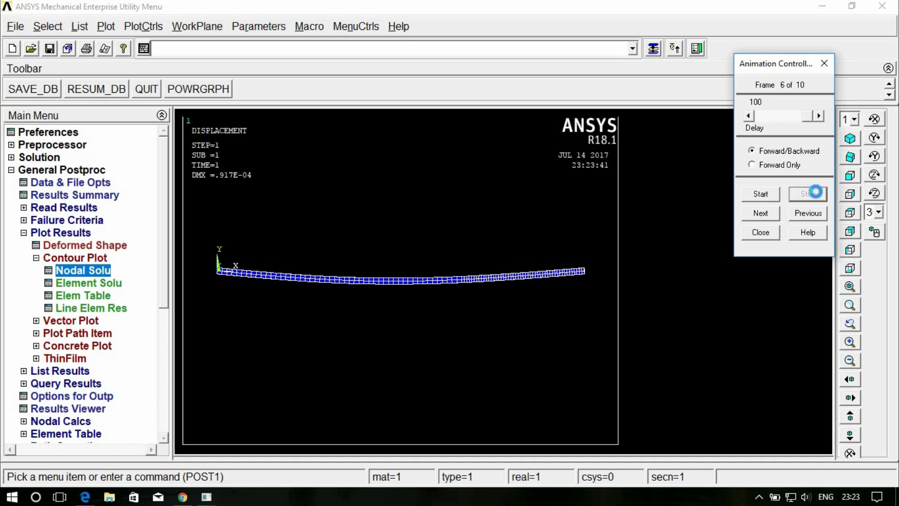